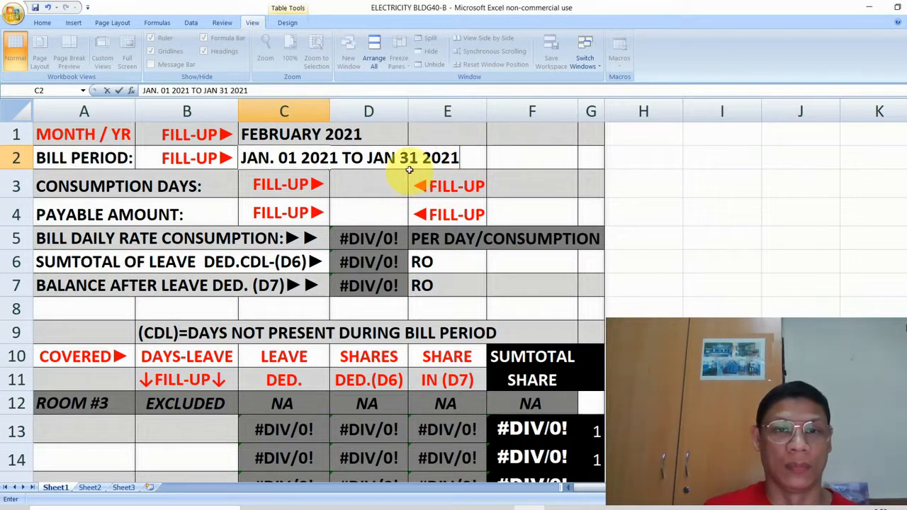
- Enter 31 as the consumption days in cell D3
left_click(377, 185)
type("31")
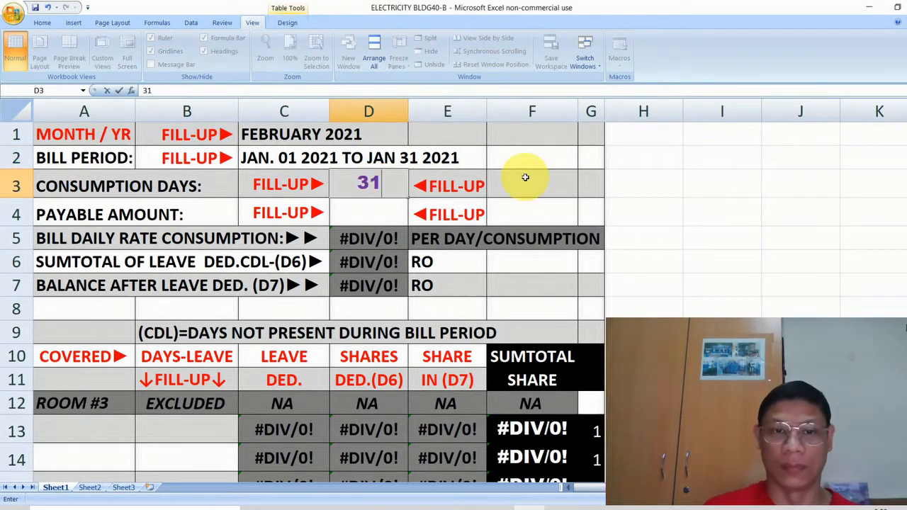
left_click(376, 206)
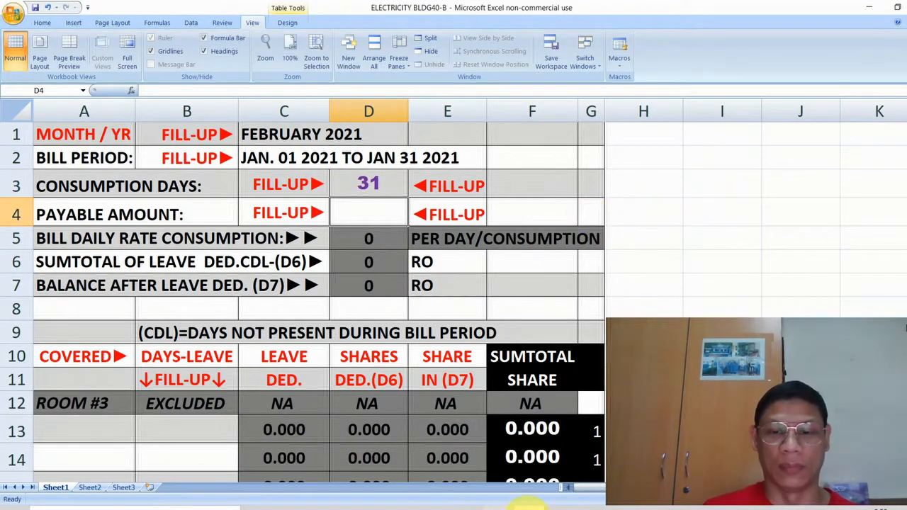
- Switch to the Word document and cut the note down to "EXAMPLE: 50 RO"
left_click(529, 505)
left_click(301, 278)
left_click_drag(310, 278, 361, 338)
key("Delete")
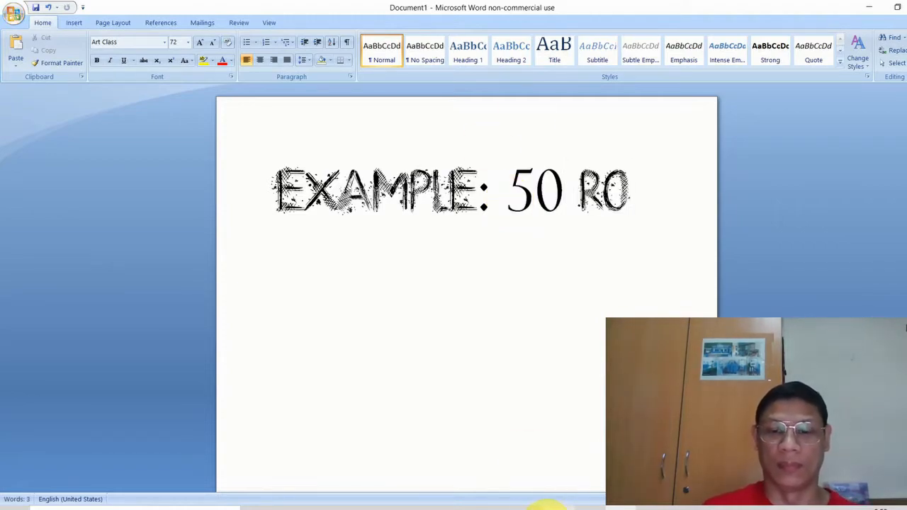
- Switch back to the Excel electricity sheet and enter 50 as the payable amount in cell D4
left_click(550, 509)
type("50")
left_click(372, 256)
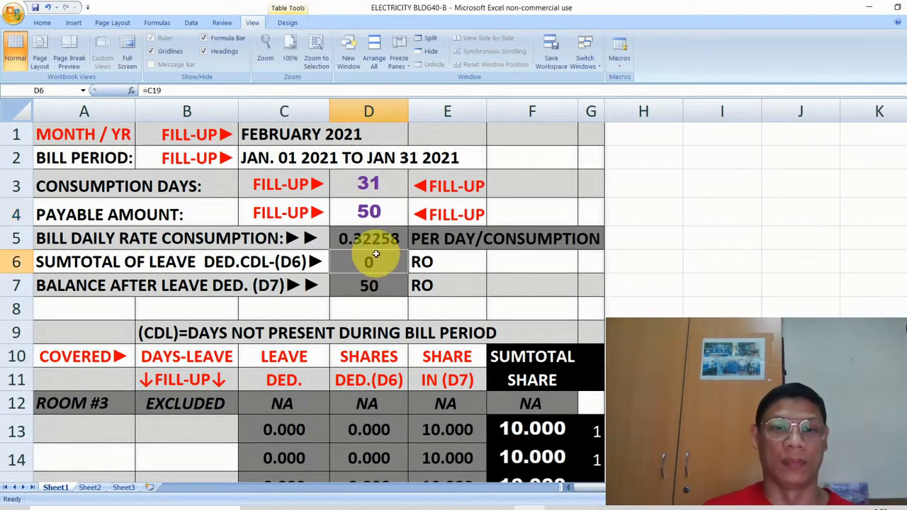
- Set the worksheet's zoom to a custom magnification of 150%
scroll(369, 283, "down", 2)
scroll(368, 284, "up", 2)
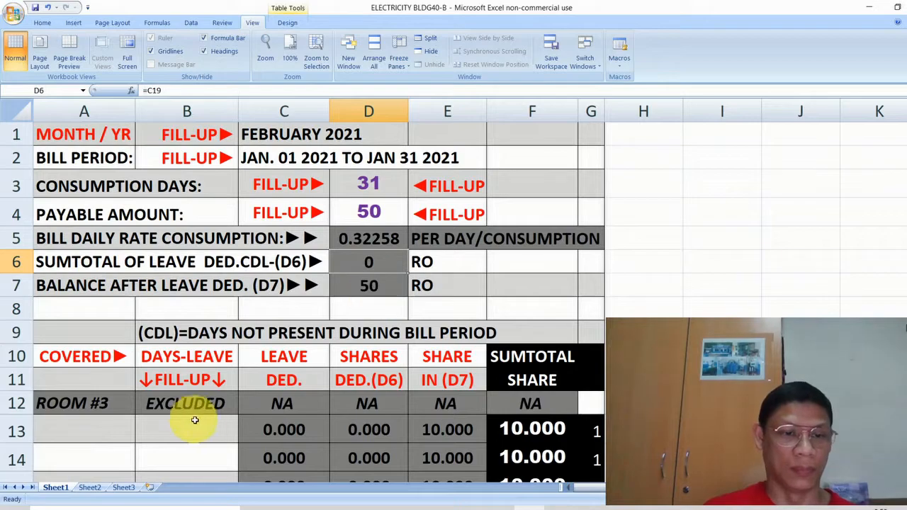
scroll(232, 416, "down", 1)
scroll(231, 417, "up", 1)
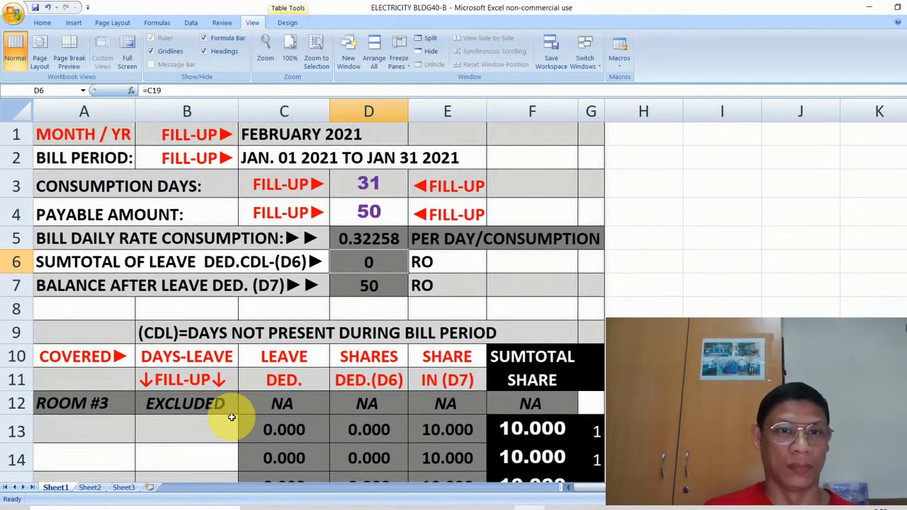
left_click(266, 57)
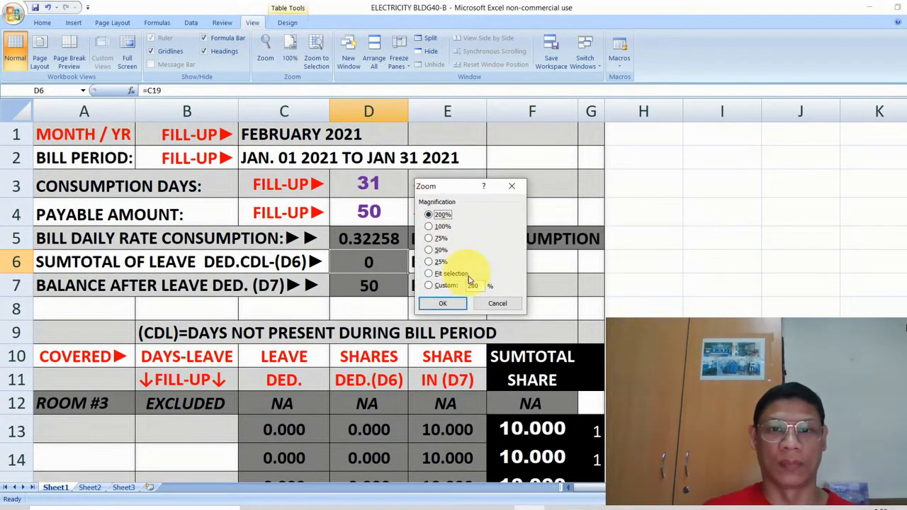
double_click(479, 285)
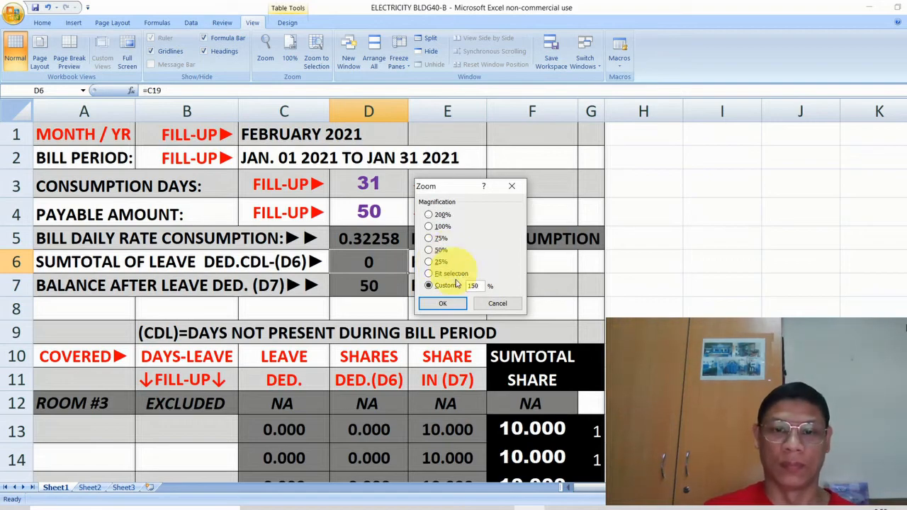
left_click(442, 303)
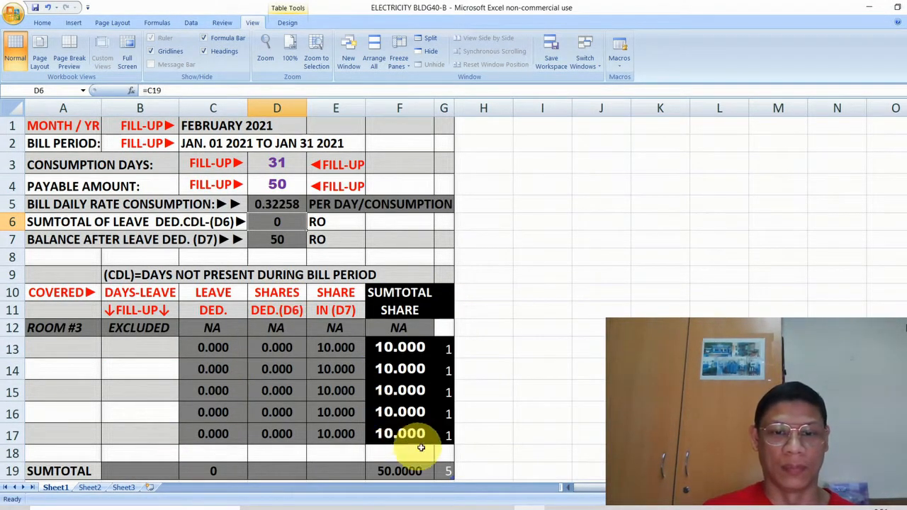
- Examine the individual SUMTOTAL SHARE amounts in F13:F17 and their total in cell F19
left_click_drag(399, 453, 485, 412)
left_click(418, 364)
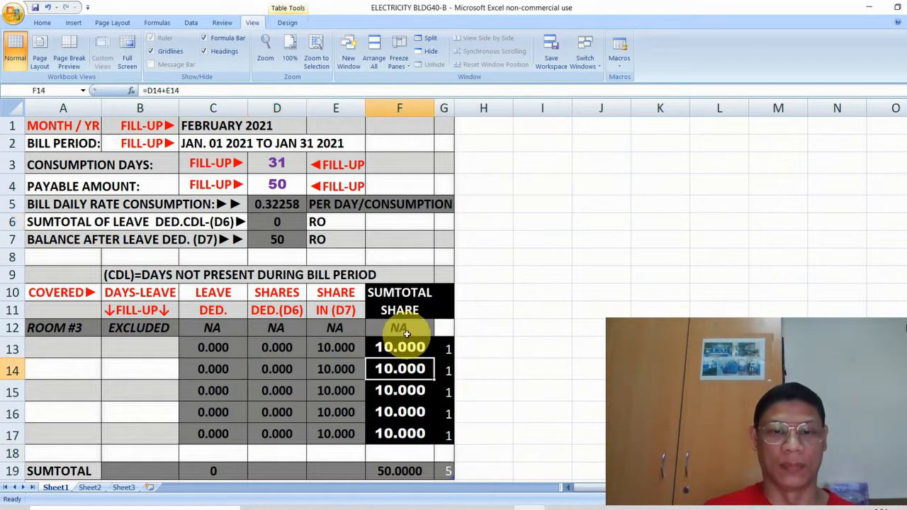
left_click(408, 293)
left_click_drag(399, 348, 399, 434)
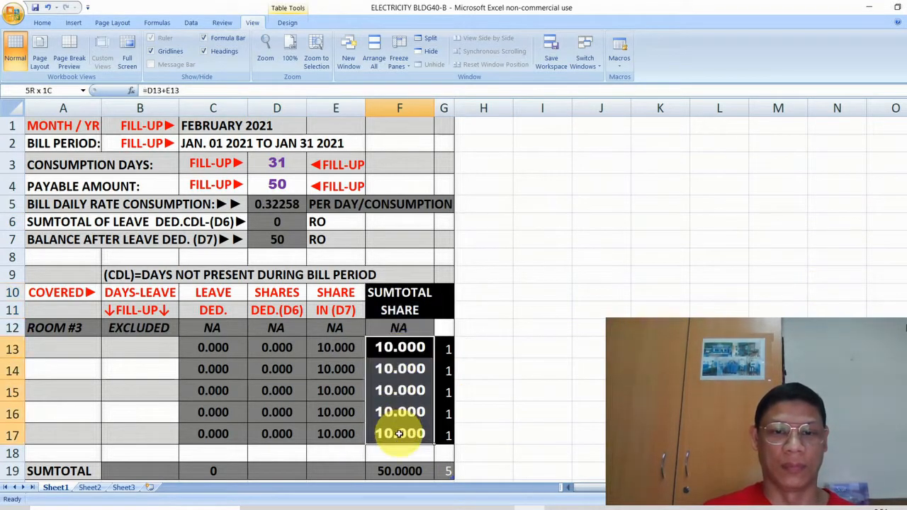
scroll(414, 397, "down", 2)
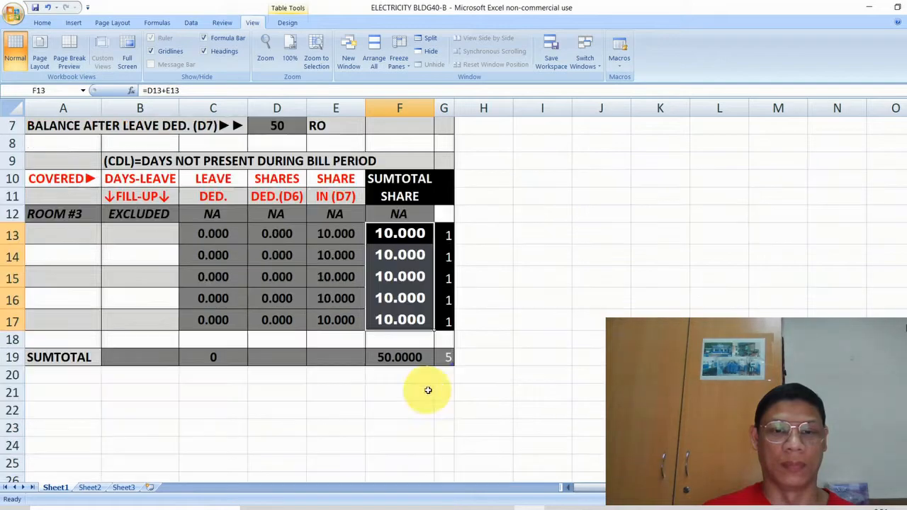
key("ctrl+a")
left_click(403, 368)
scroll(400, 365, "up", 2)
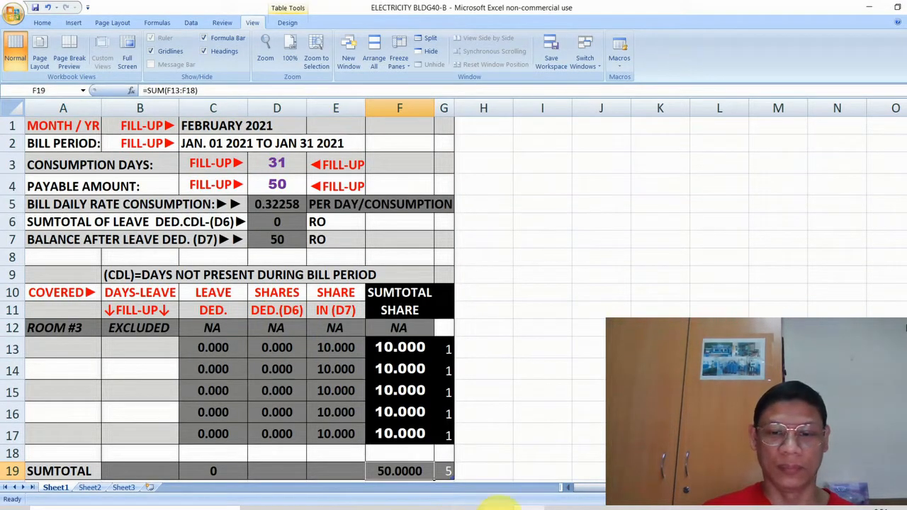
- Switch to the Word document, remove "50 RO" and write "THE OTHER PERSON IS IN 15 DAYS LEAVE" under "EXAMPLE:"
left_click(617, 505)
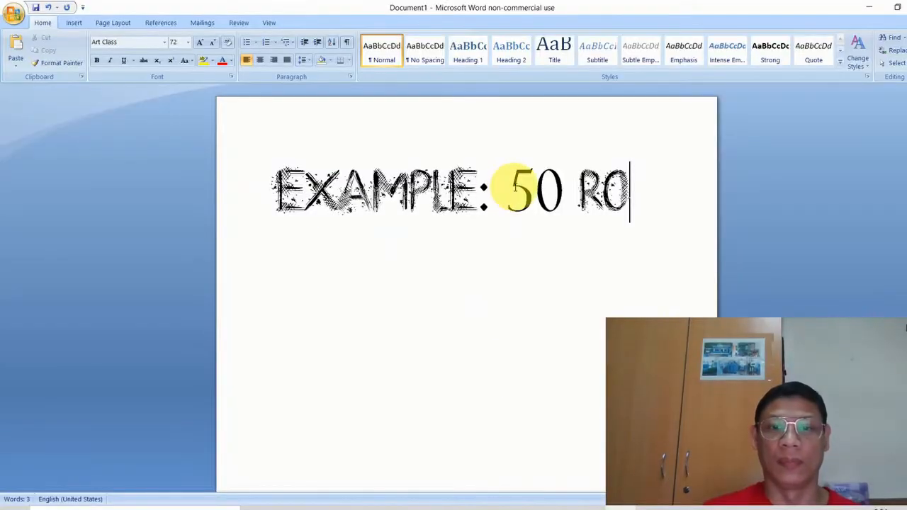
left_click_drag(511, 190, 624, 193)
key("BackSpace")
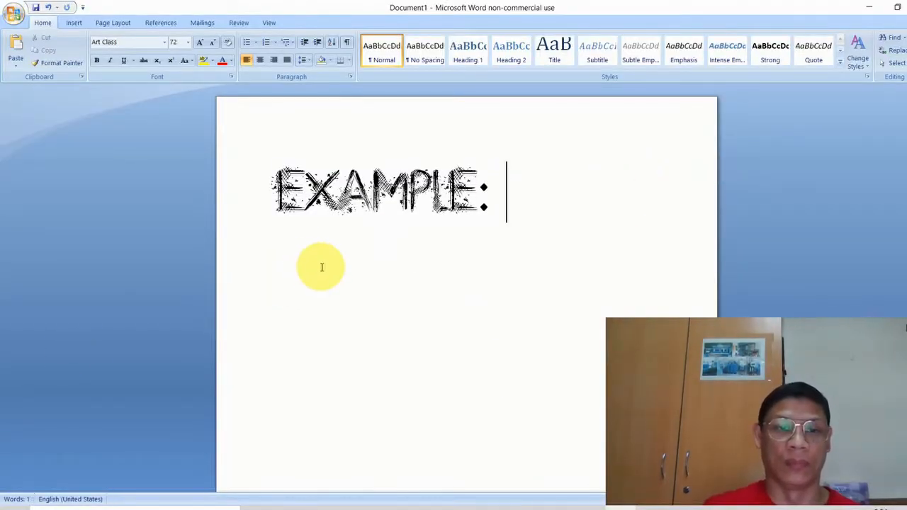
key("Return")
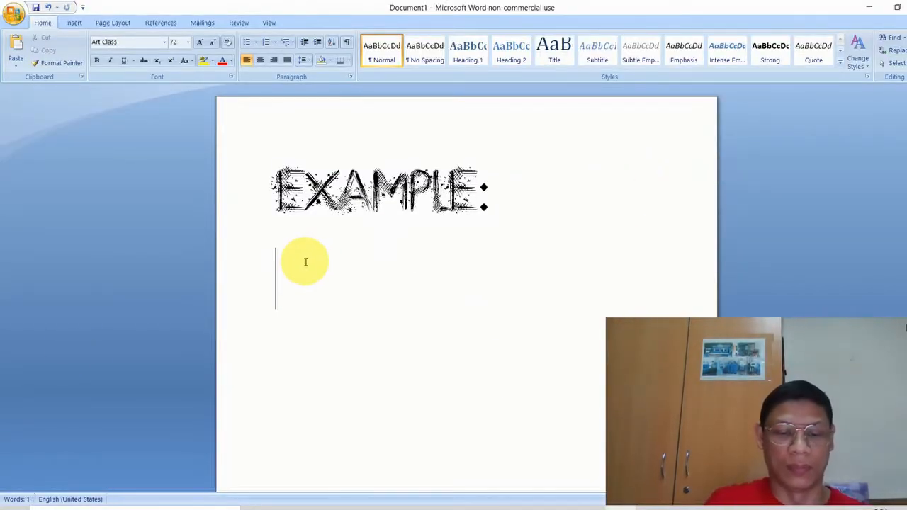
type("THE OTHER")
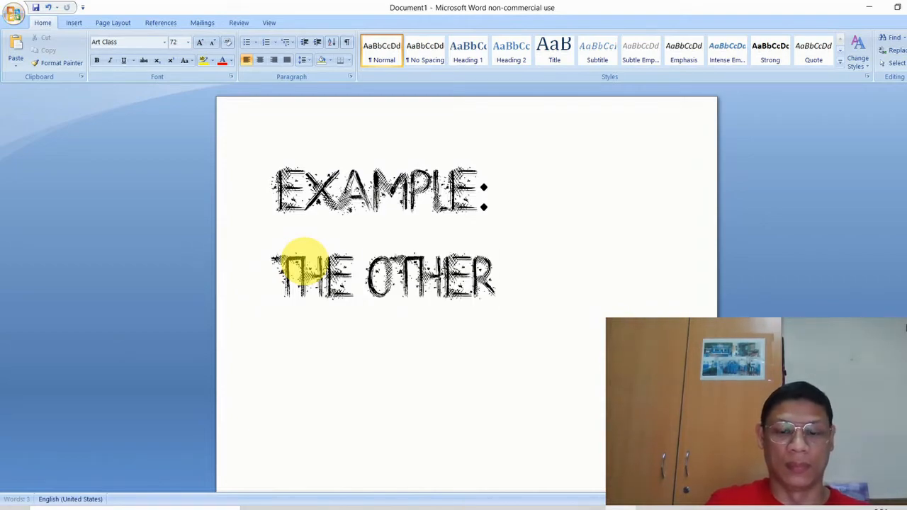
type(" PERSON")
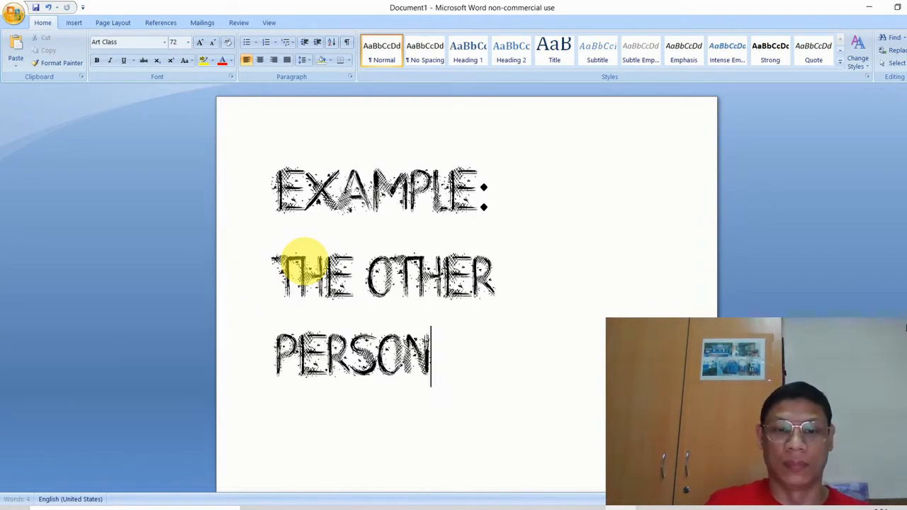
type(" IS IN ")
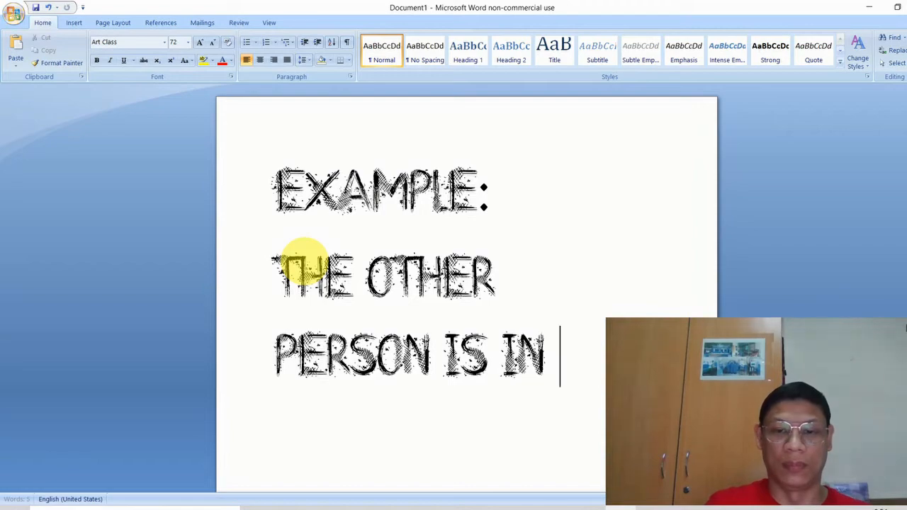
type("15")
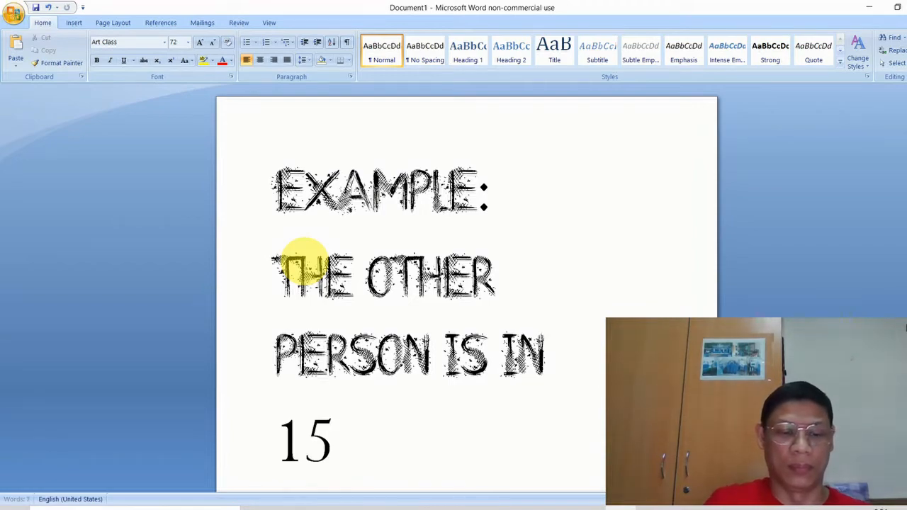
type(" DAYS LEAVE")
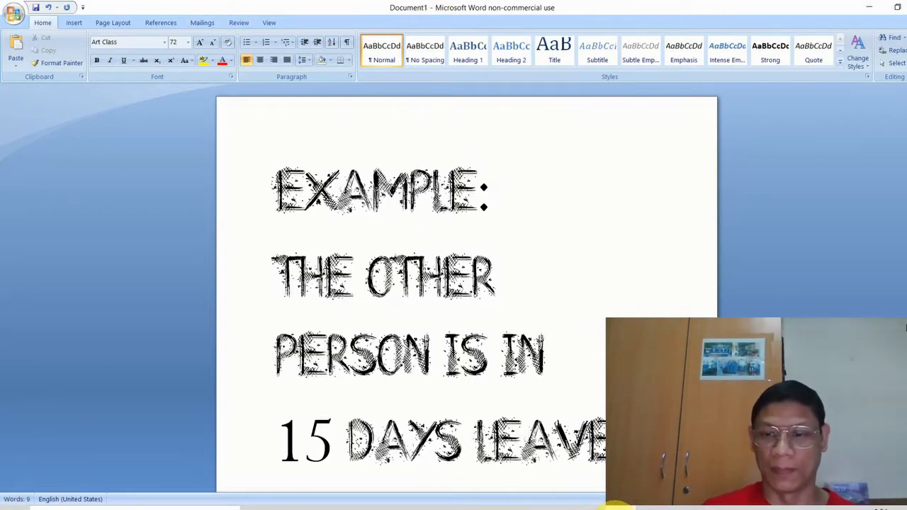
- Switch back to the Excel sheet and fill cells A13:A17 with the labels ROOM 1 through ROOM 5
mouse_move(614, 506)
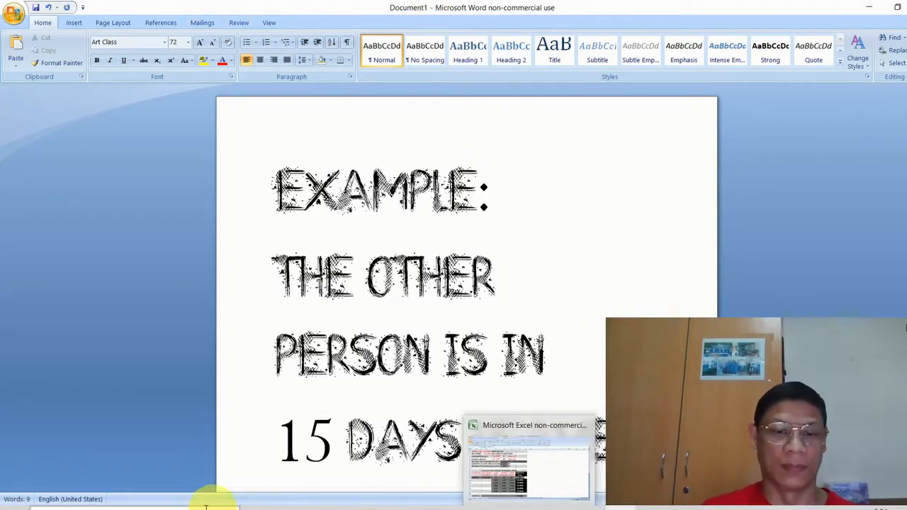
left_click(524, 504)
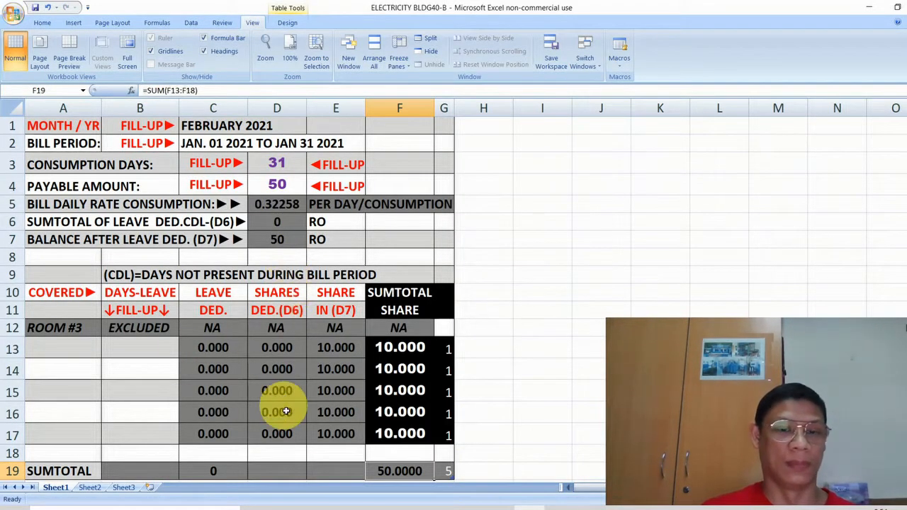
left_click(63, 351)
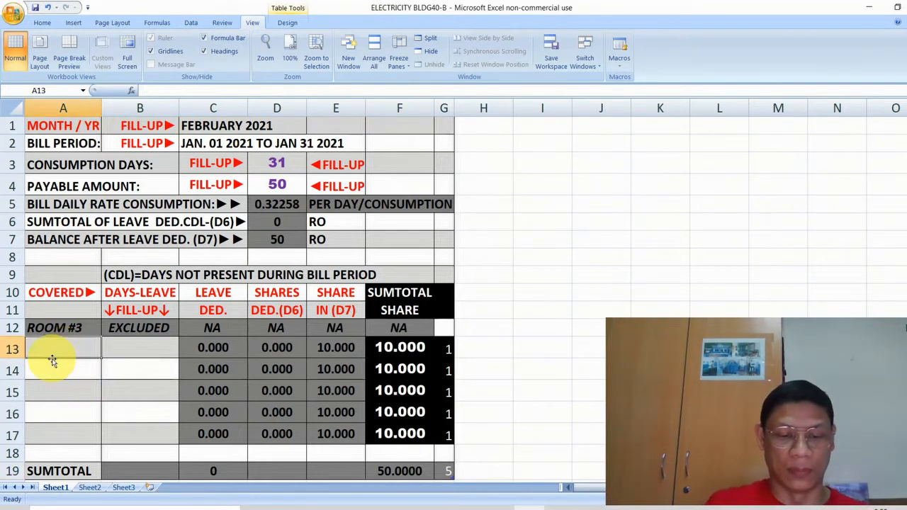
type("R")
key("Return")
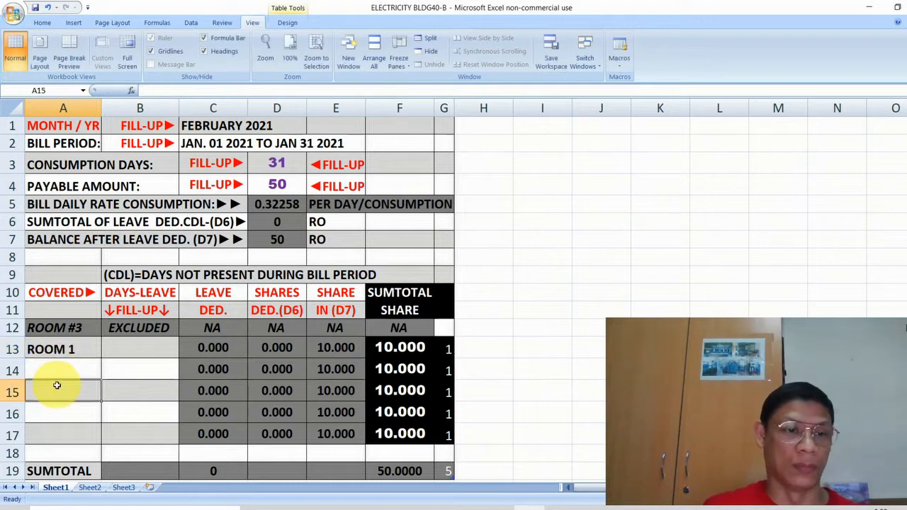
left_click(61, 349)
left_click_drag(103, 360, 99, 438)
left_click(134, 392)
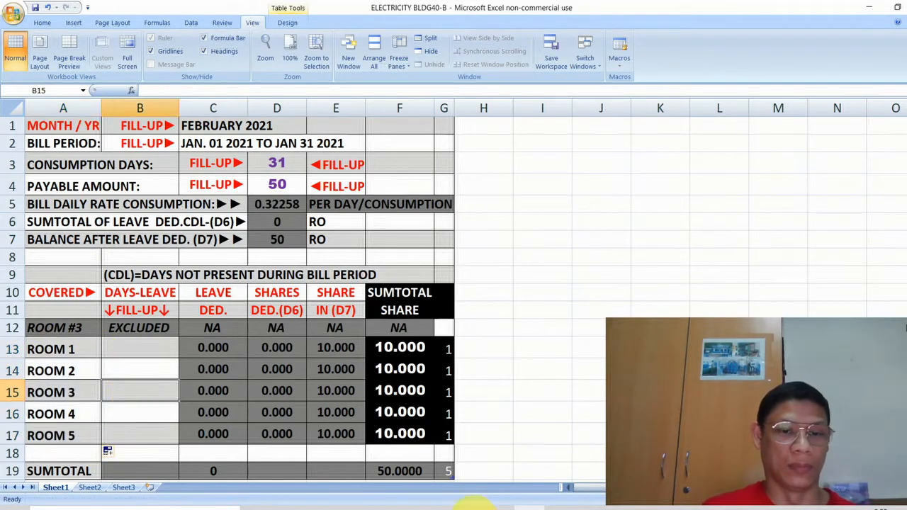
- Switch to the Word document and replace the whole note with "ROOM 3 IS ON LEAVE FOR 15 DAYS"
left_click(624, 508)
left_click_drag(285, 194, 534, 447)
type("R")
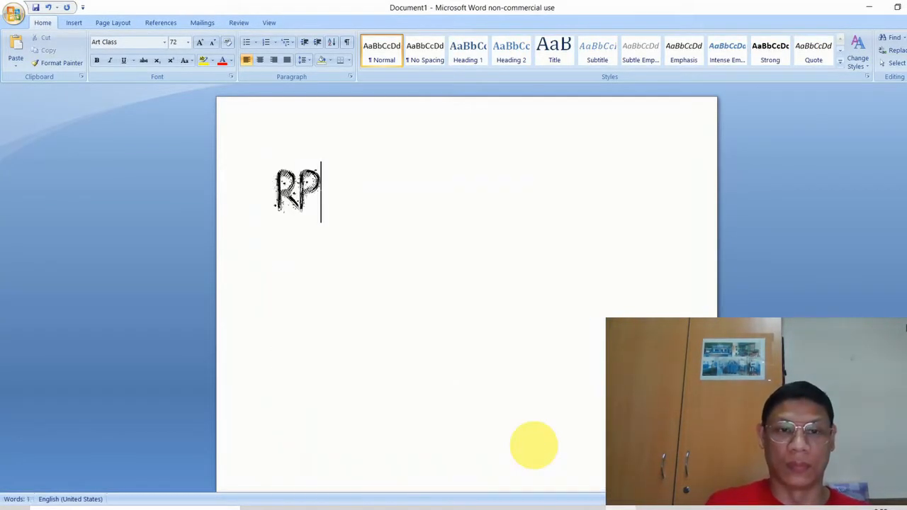
type("OOM 3 I")
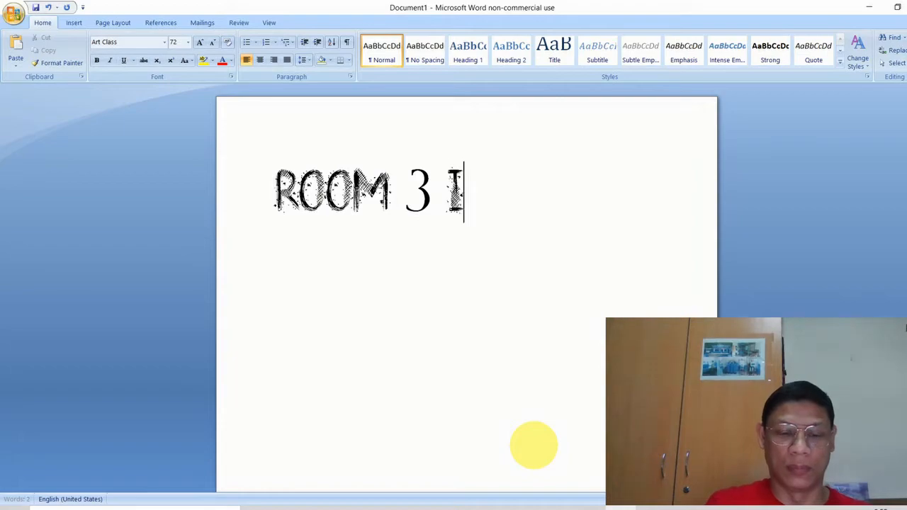
type("S IN")
key("BackSpace")
key("BackSpace")
type("ON LEAVE")
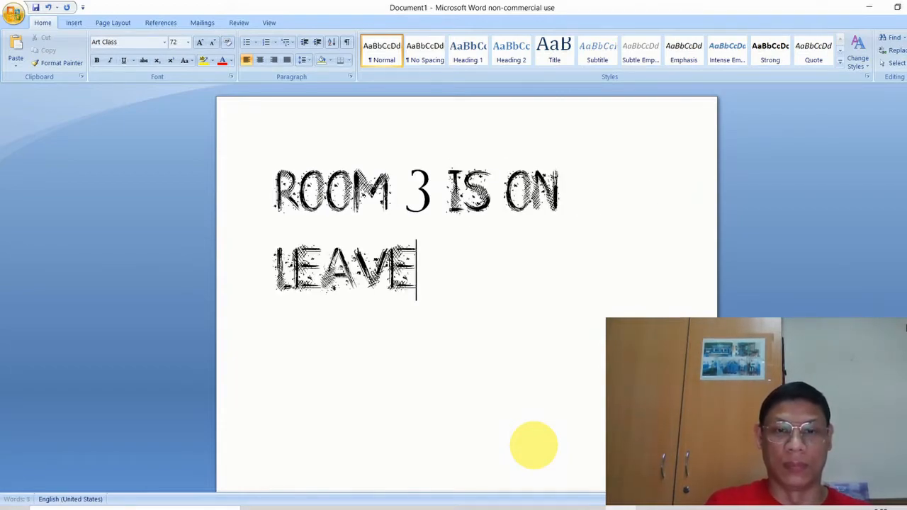
type(" FOR")
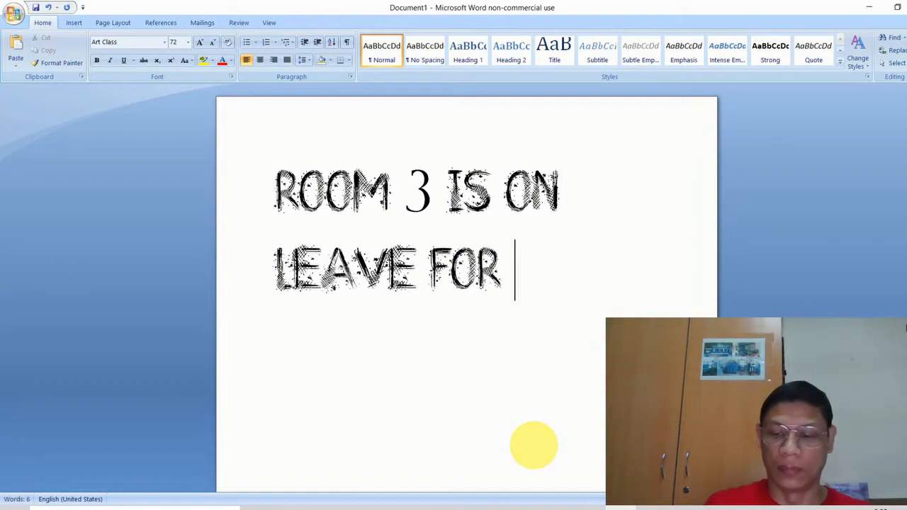
type(" 15 DAYS")
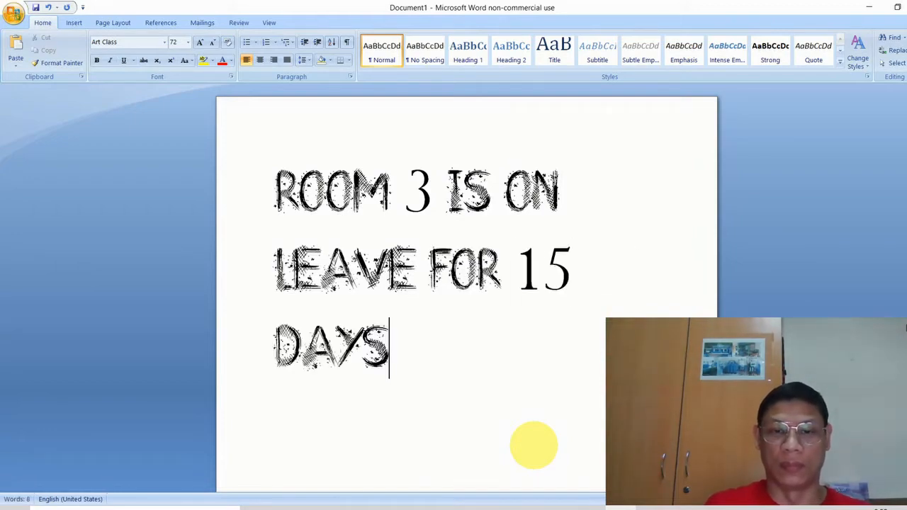
- Replace the whole note with "SO....HE WILL NOT PAY FOR THE 15 DAYS ABSENT"
left_click_drag(409, 373, 299, 198)
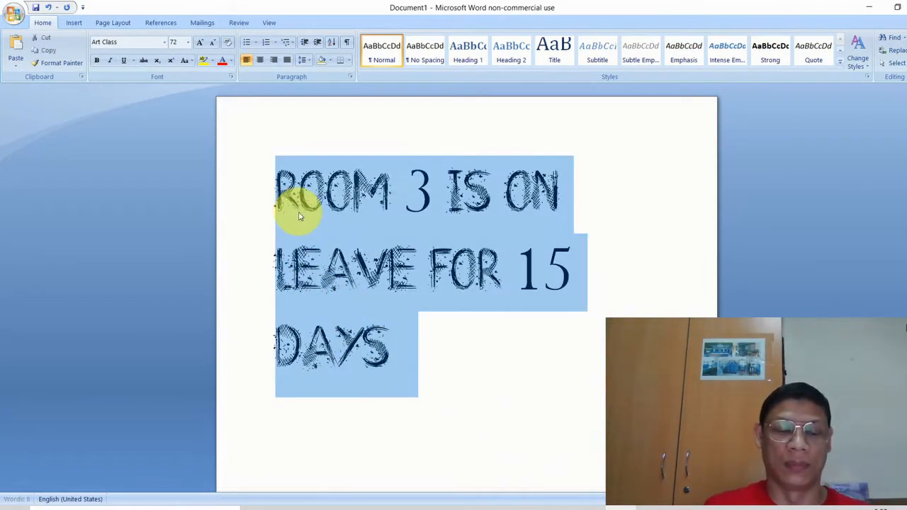
type("SO")
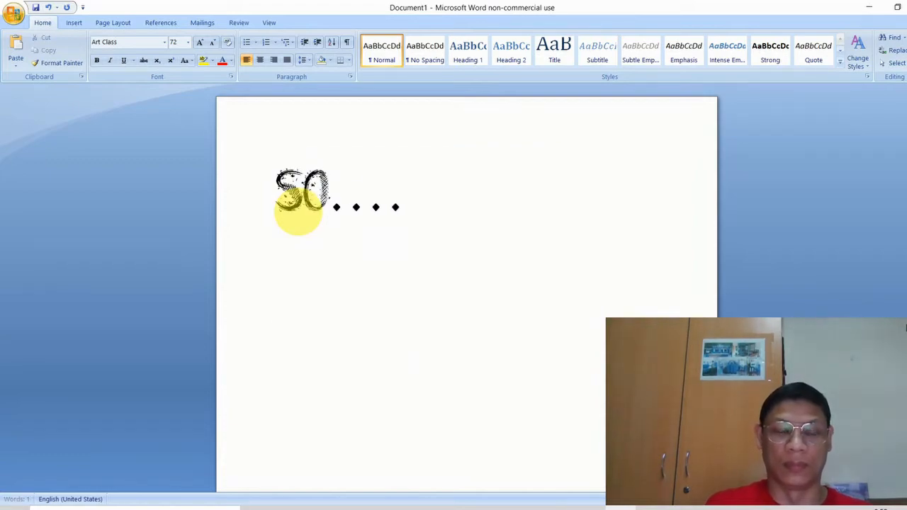
type("....HE WI")
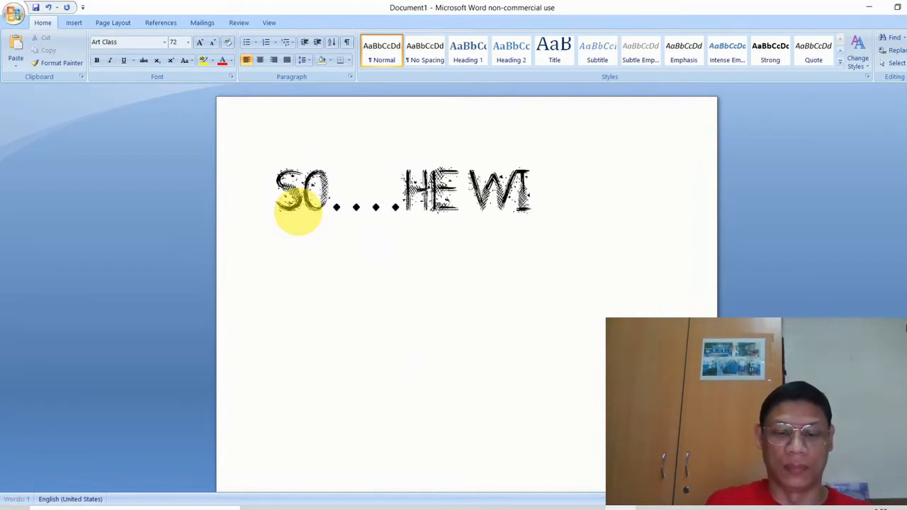
type("LL NOT ")
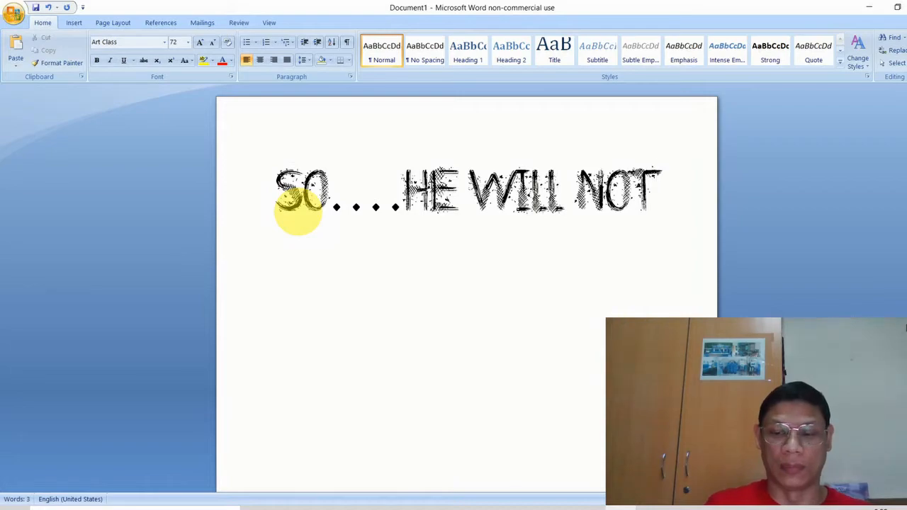
type("PAY FOR")
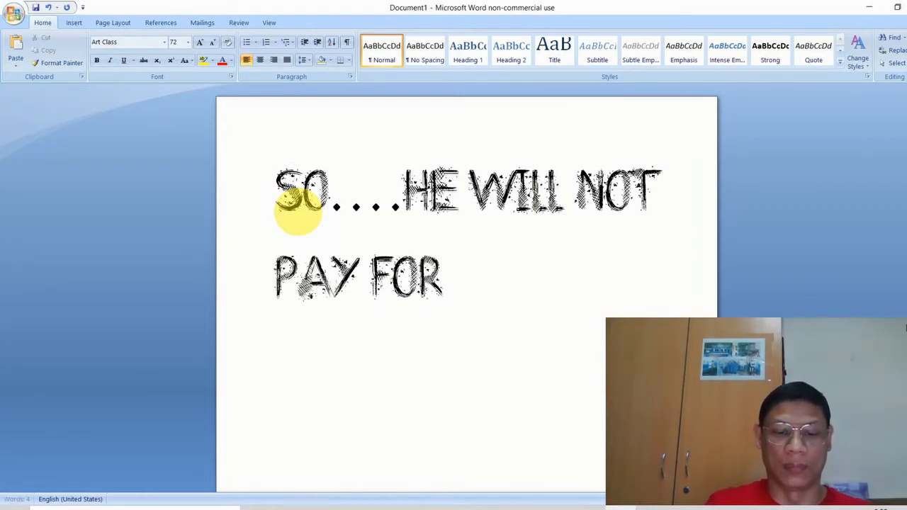
type(" THE 15 D")
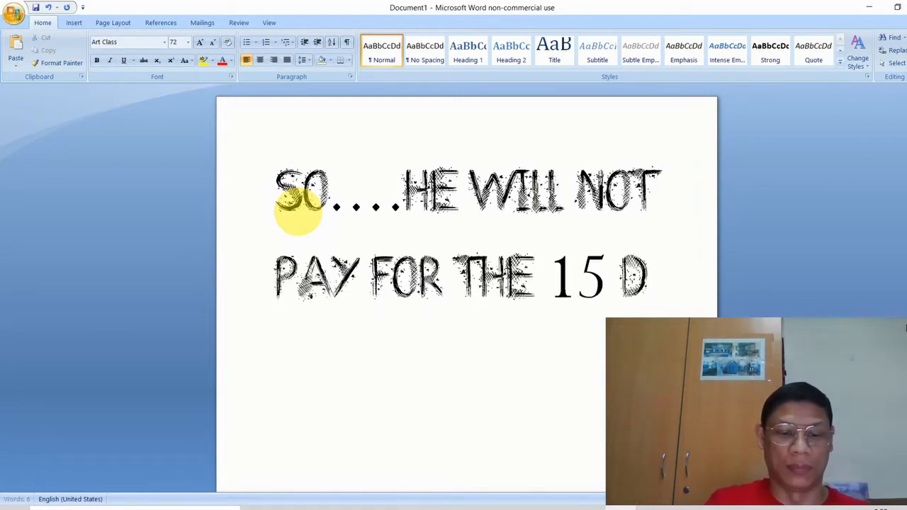
type("AYS ABSENT")
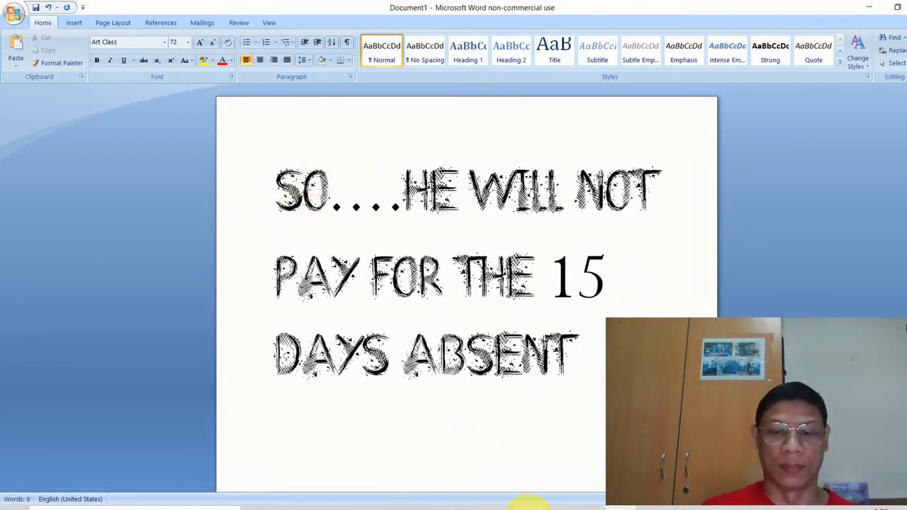
- Switch to the Excel sheet and enter 15 leave days for ROOM 3 in cell B15
left_click(528, 504)
type("15")
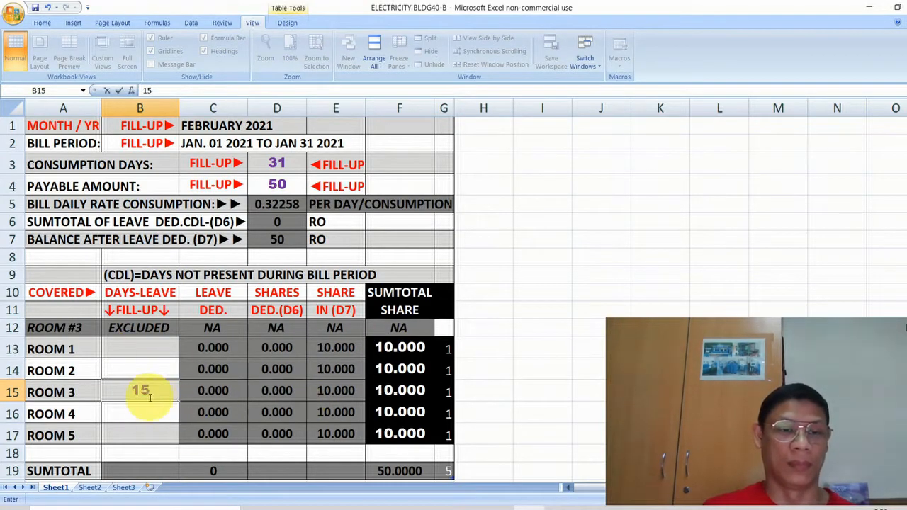
key("Return")
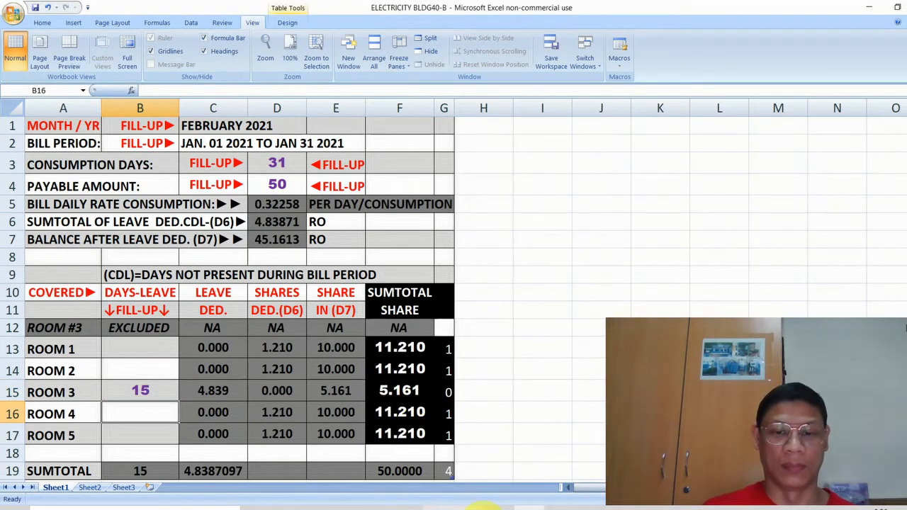
- Switch to the Word document, change the note to "SO....HE WILL ONLY PAY FOR", and briefly check the Excel sheet before returning to Word
left_click(624, 508)
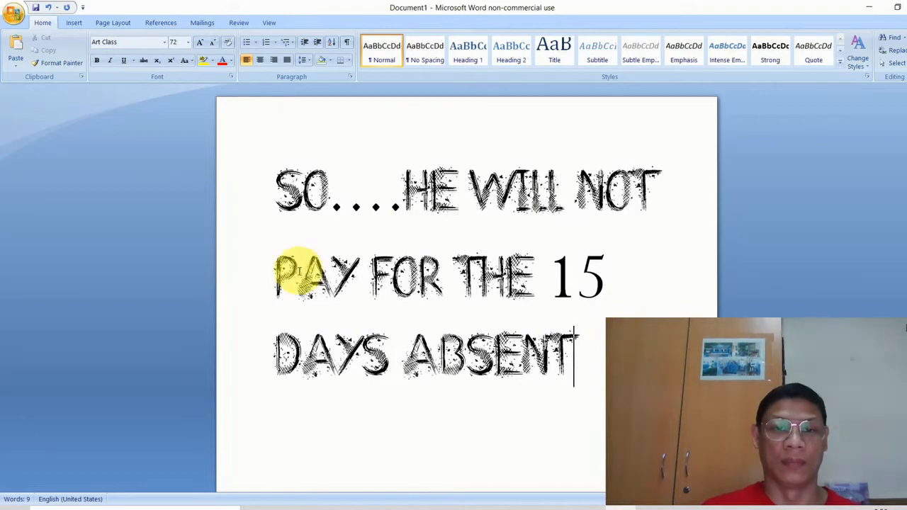
left_click_drag(577, 190, 562, 360)
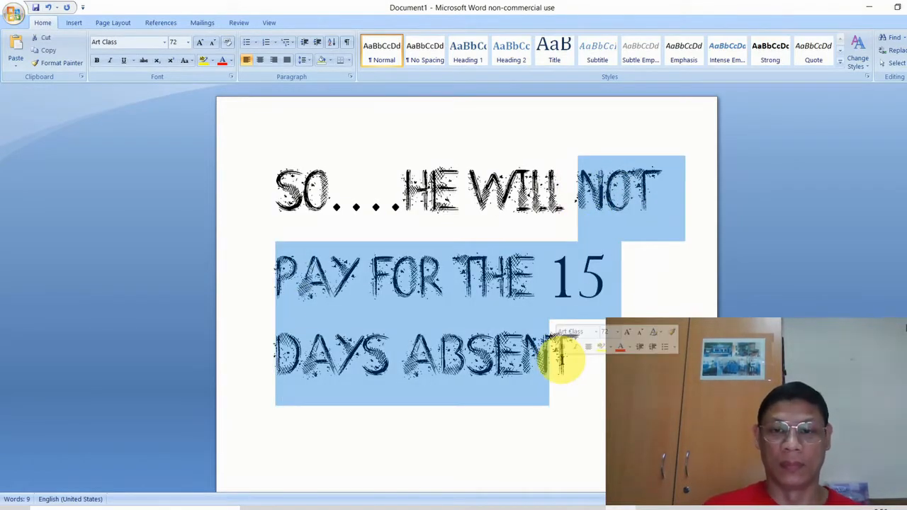
type("ONLY T")
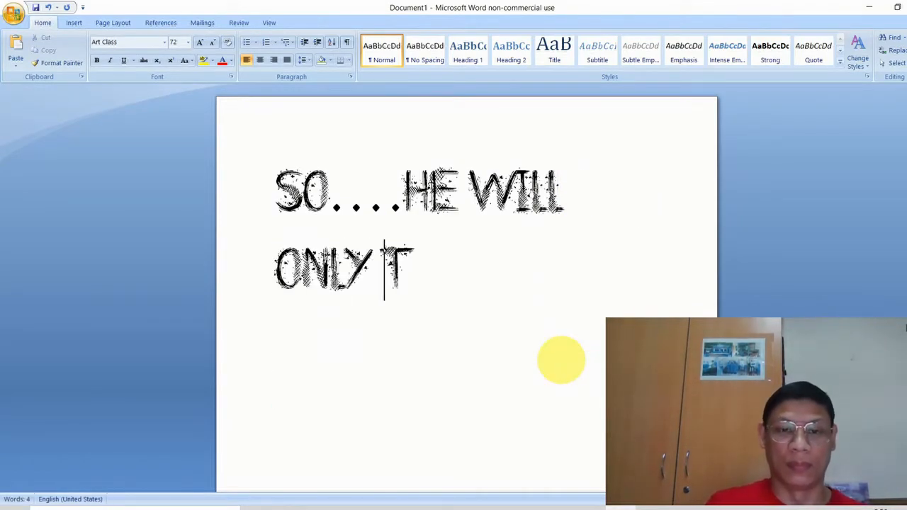
left_click(419, 260)
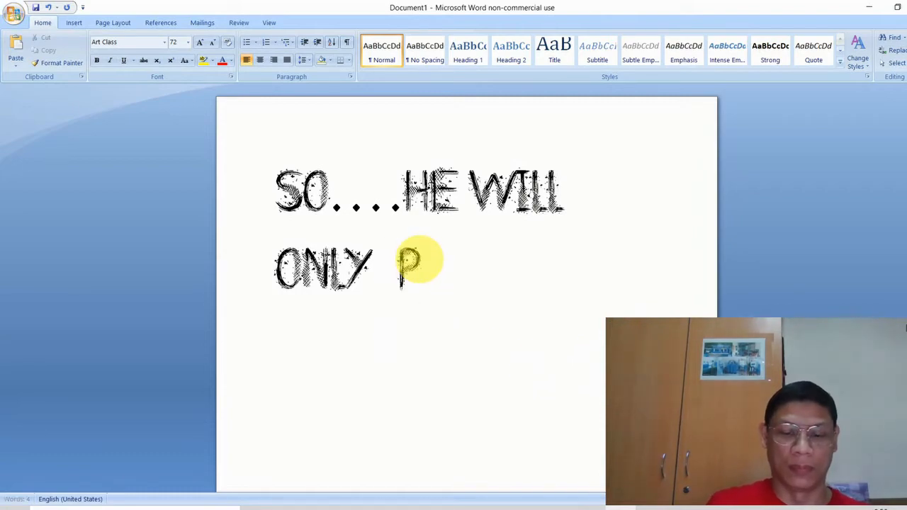
type("PAY FOR")
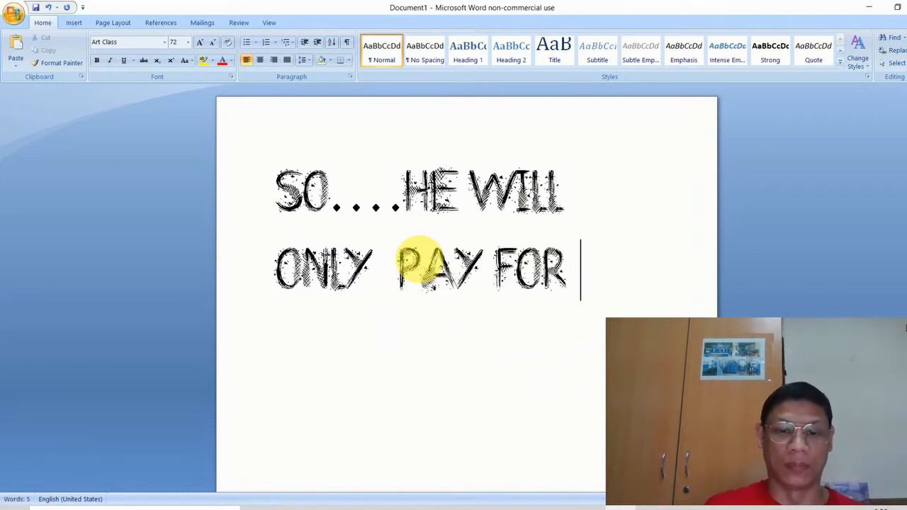
left_click(525, 508)
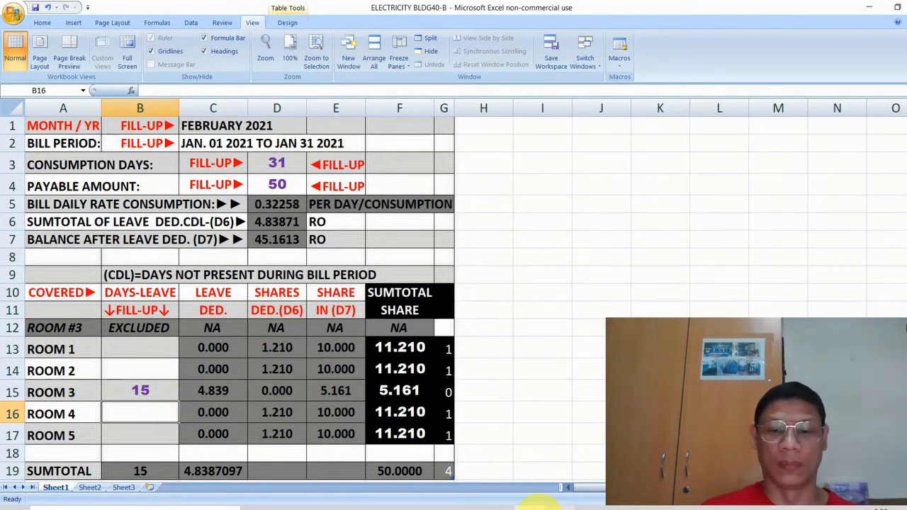
mouse_move(621, 504)
left_click(623, 386)
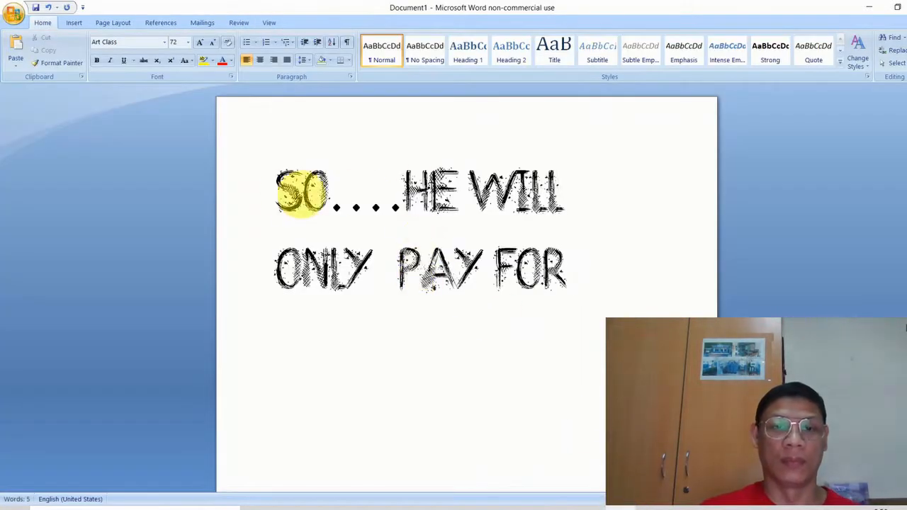
- Replace the note with "EXAMPLE AGAIN" and, on a new line, "ROOM 1 IS ALSO ON LEAVE 20 DAYS"
left_click_drag(277, 188, 594, 308)
type("EXAM")
type("O")
key("BackSpace")
type("PLE AGAIN")
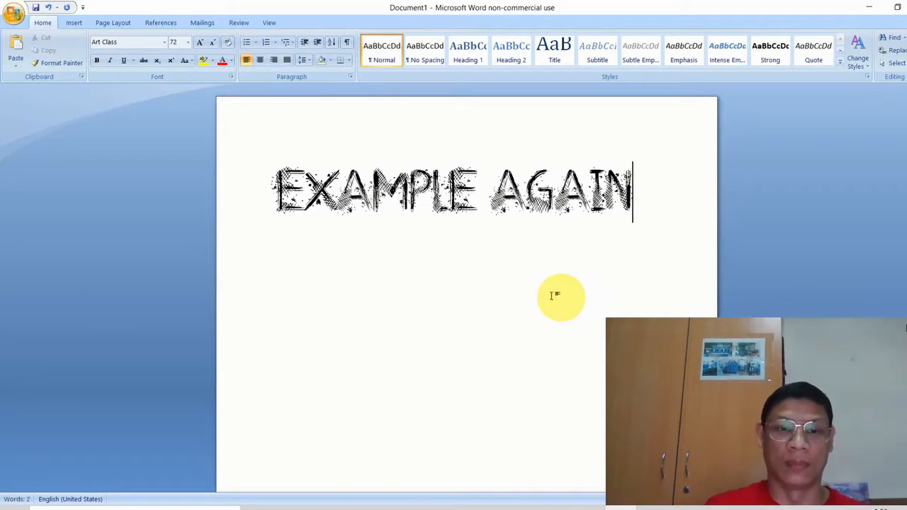
left_click(272, 239)
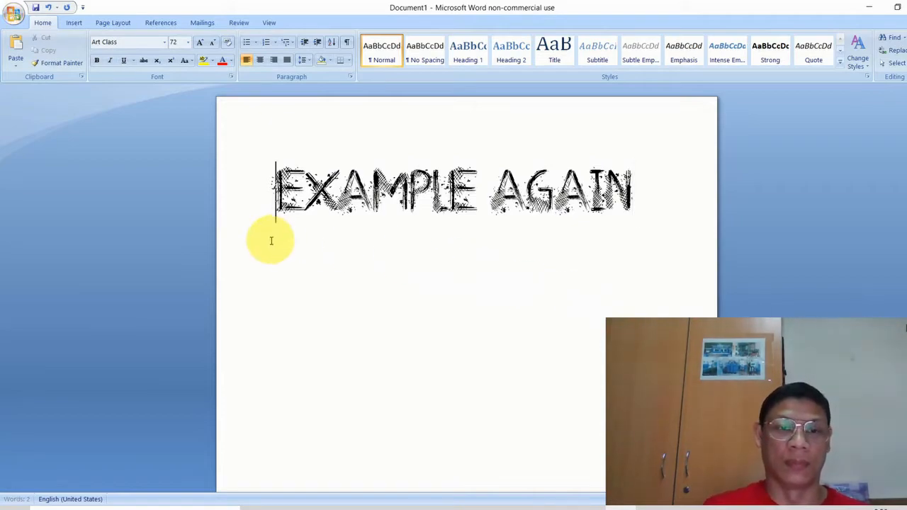
left_click(640, 195)
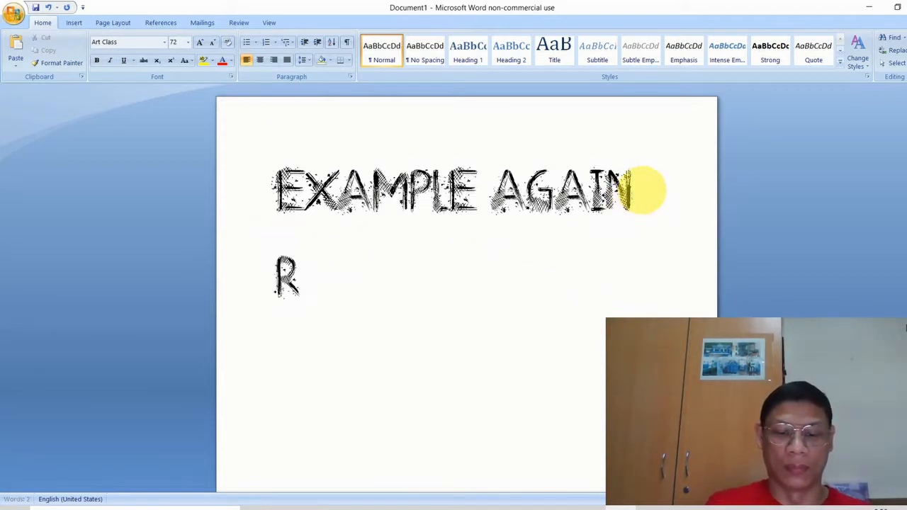
type("OOM 1 IS ")
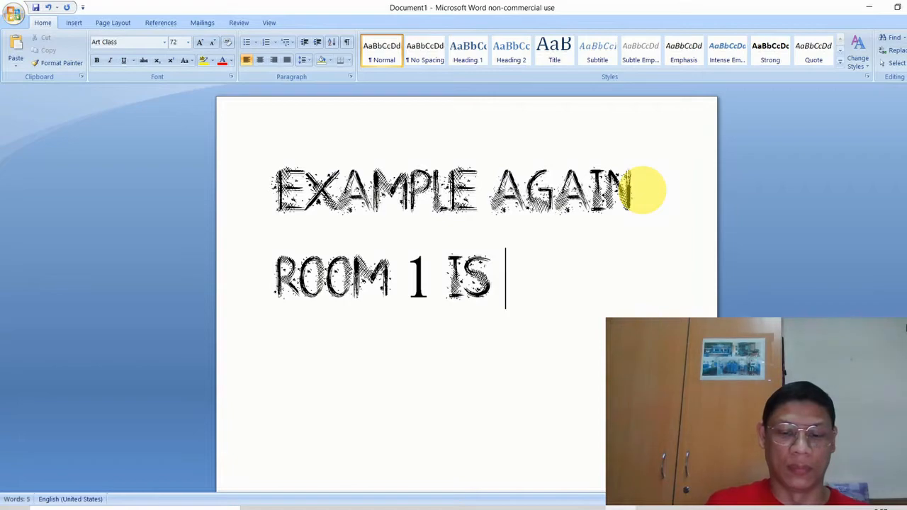
type("ALSO O")
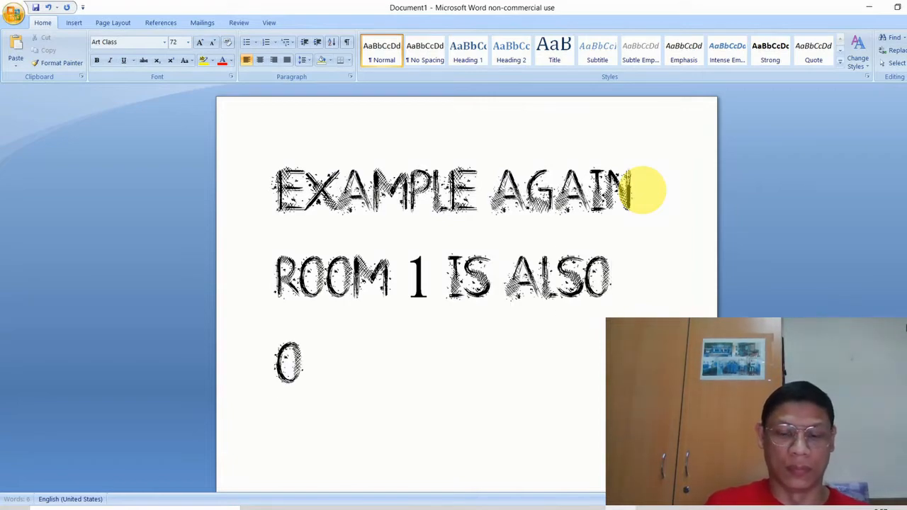
type("N LEAVE")
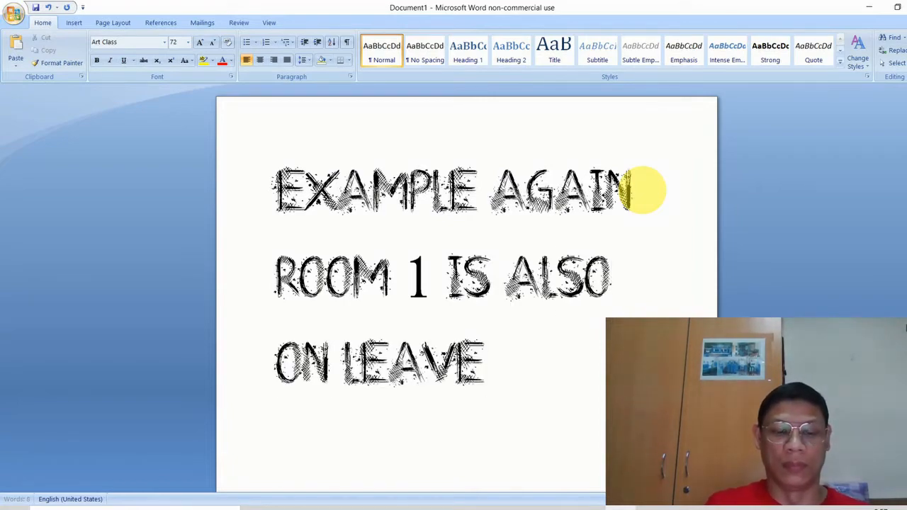
type(" 20 DAYS")
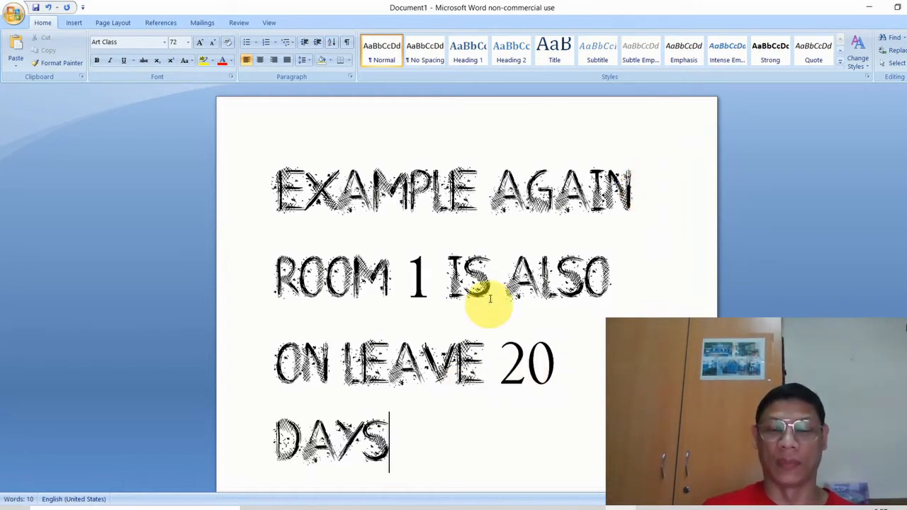
- Switch to the Excel sheet and enter 20 leave days for ROOM 1 in cell B13
left_click(532, 509)
left_click(138, 352)
type("20")
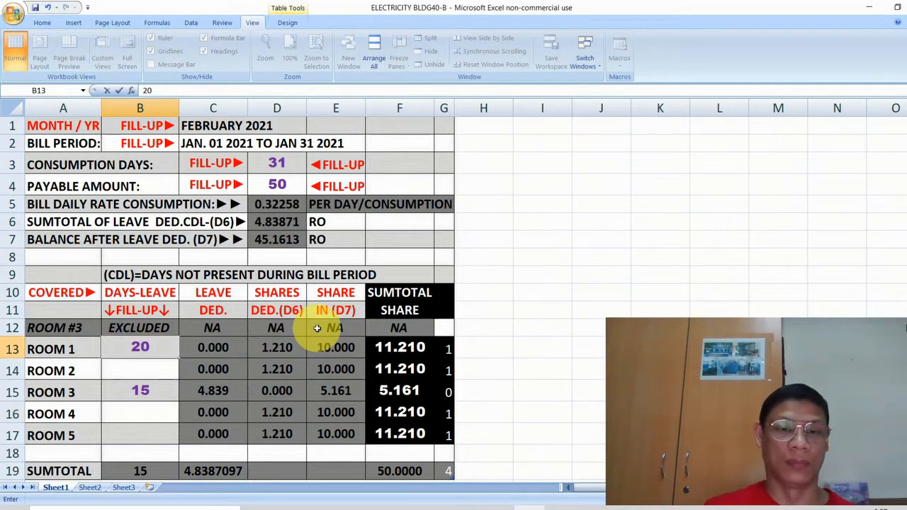
key("Return")
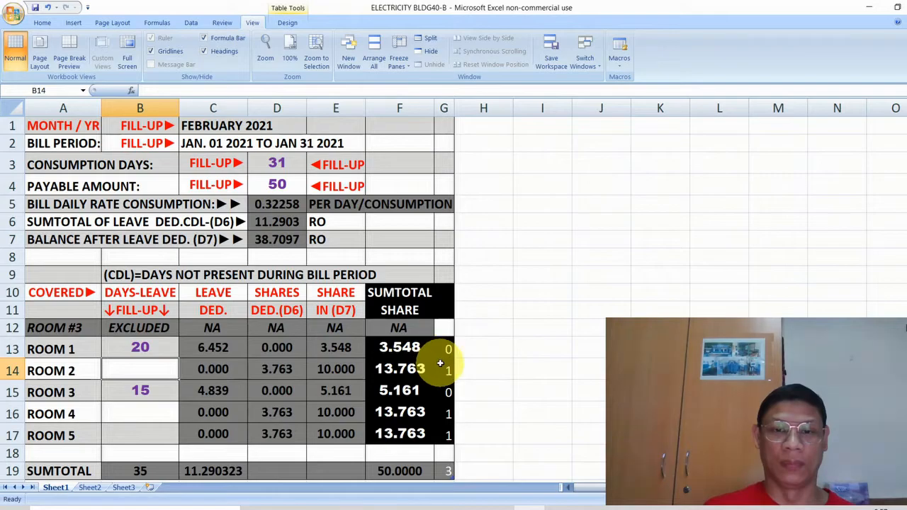
- Write the remark "HE WILL ONLY PAY 3.548 RO" in the empty cell I4 beside the bill table
left_click(505, 183)
left_click(521, 182)
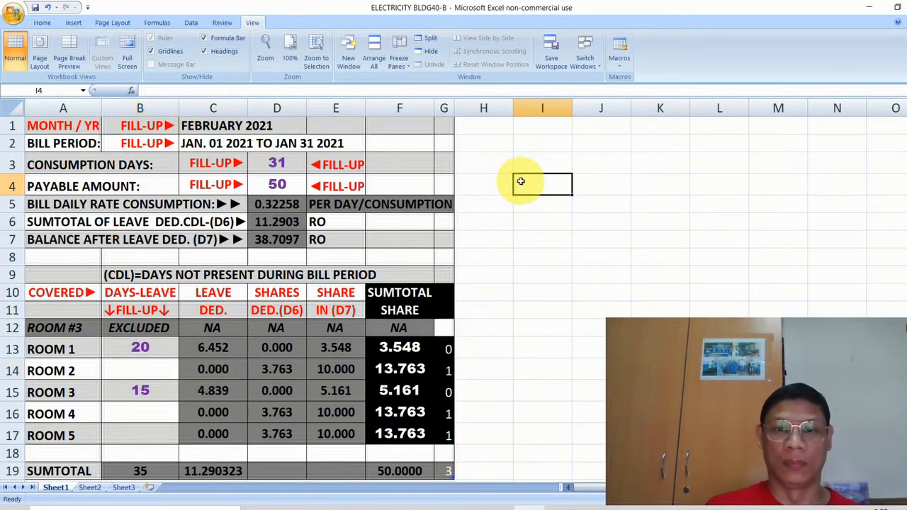
type("HE WILL")
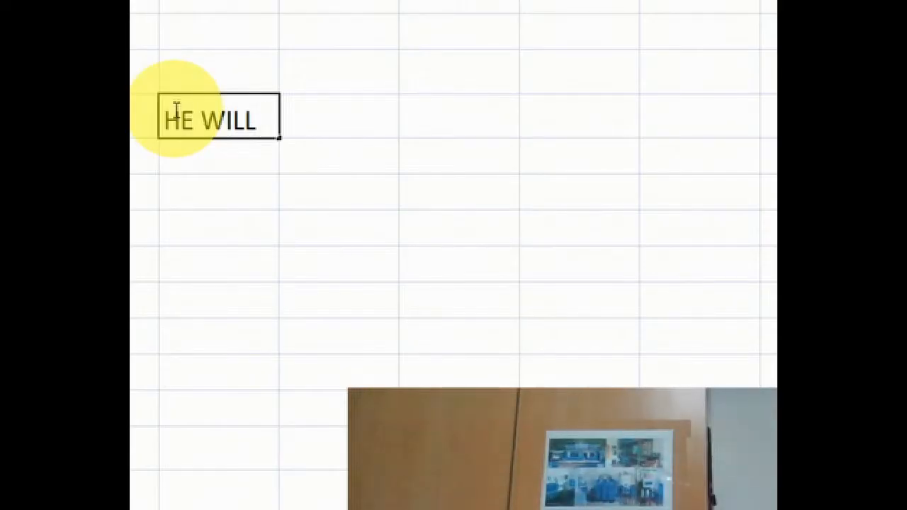
type(" ONLY PAY 3.548 RO")
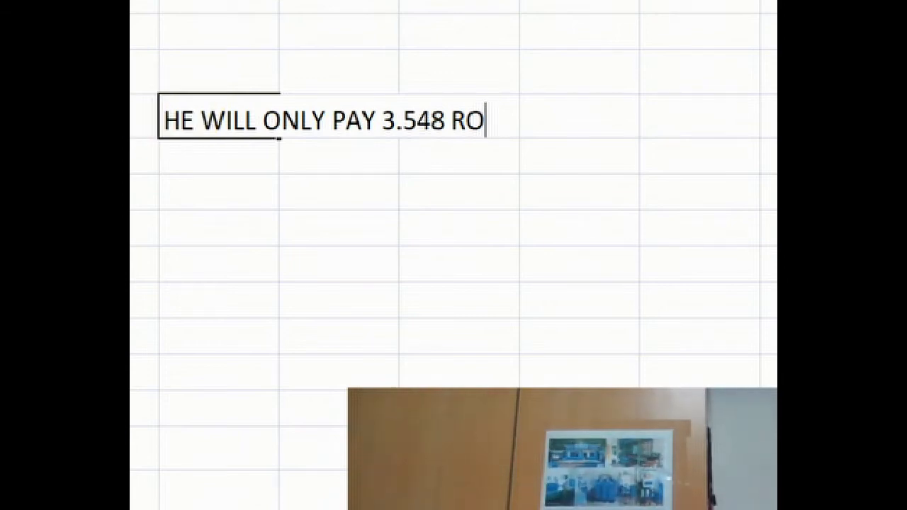
left_click(190, 159)
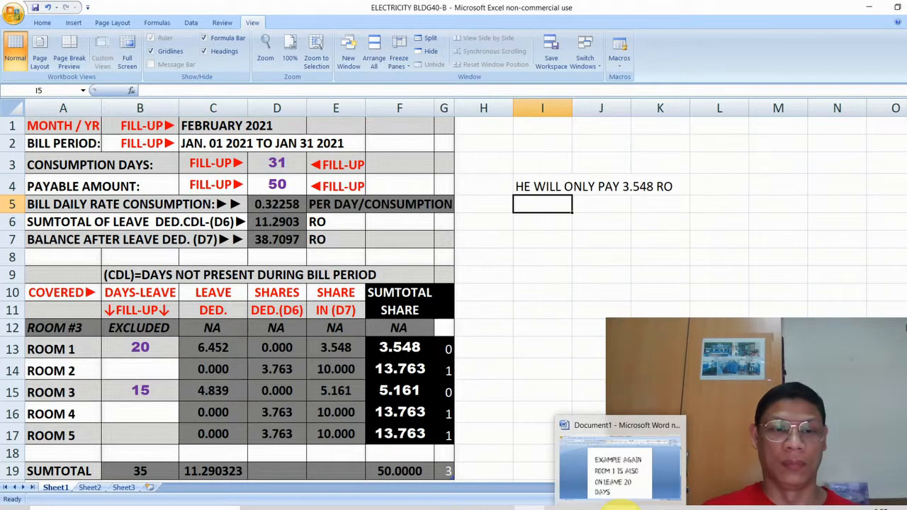
- Switch to the Word document and clear the whole existing note about ROOM 1's leave
left_click(628, 508)
left_click_drag(384, 436, 279, 196)
type("HE ")
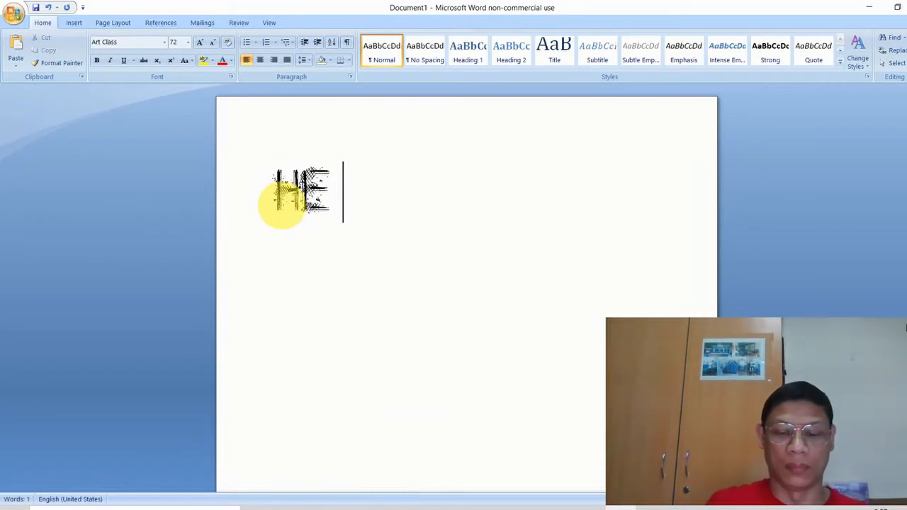
type("ONLY")
key("BackSpace")
key("BackSpace")
key("BackSpace")
key("BackSpace")
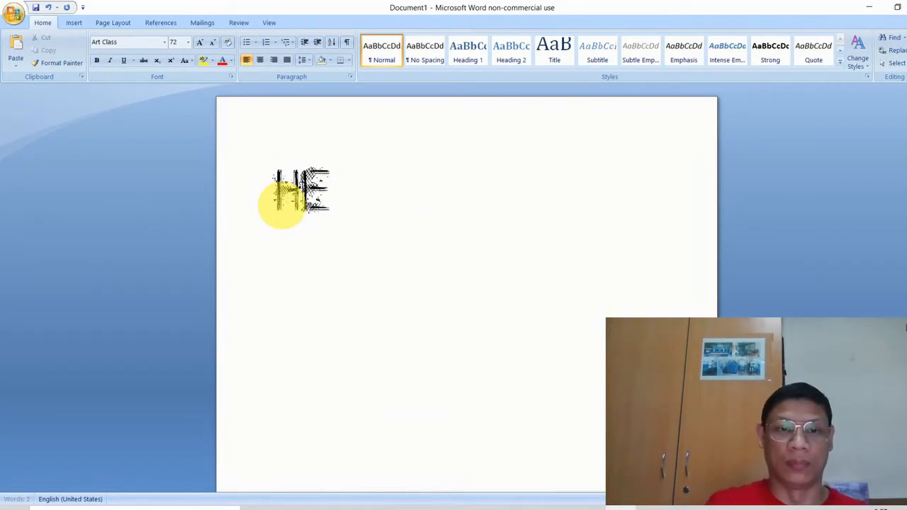
key("BackSpace")
key("BackSpace")
key("BackSpace")
- Write the note "ROOM 1 ONLY PAY FOR HIS 11 DAYS STAY" in the empty Word document
type("ROOM 1")
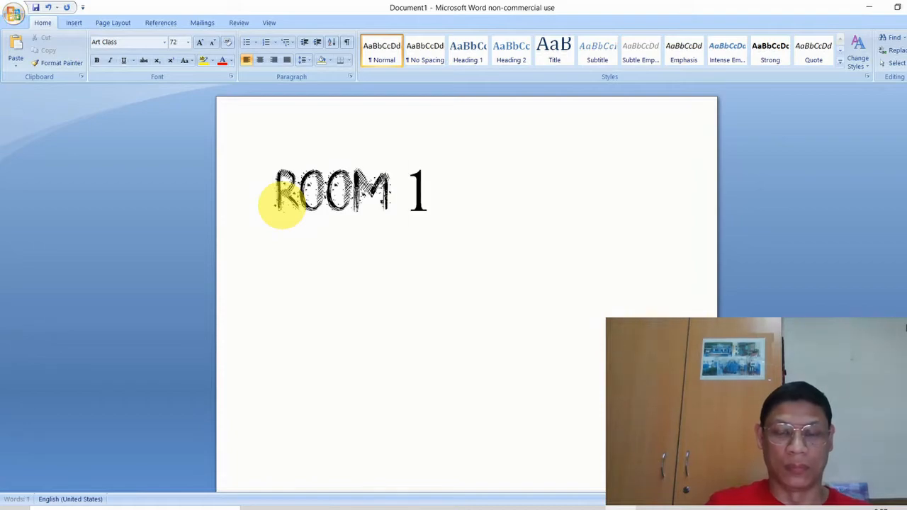
type(" ONLY PAY")
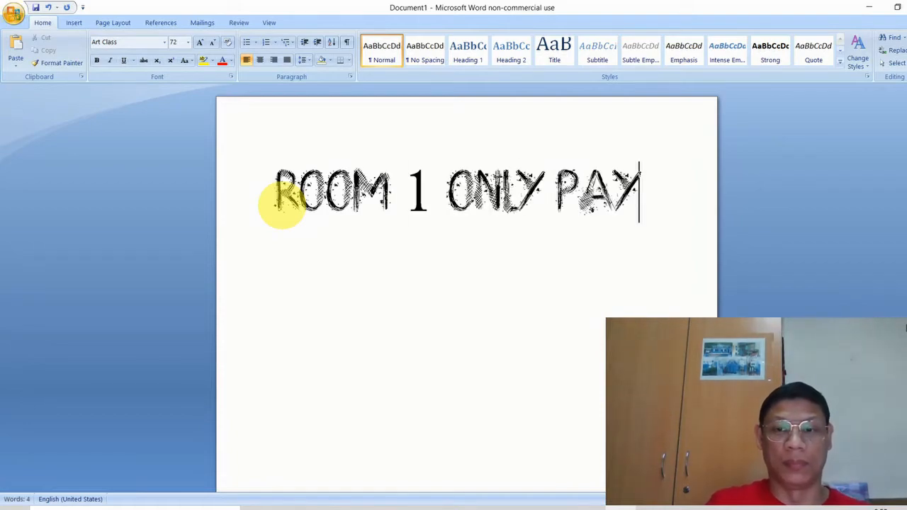
type("OR HIS")
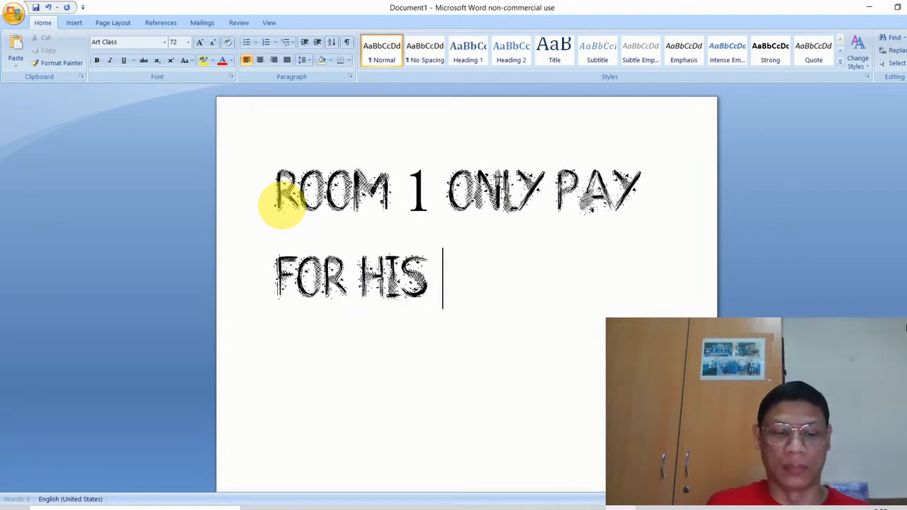
type(" 11 DAYS ")
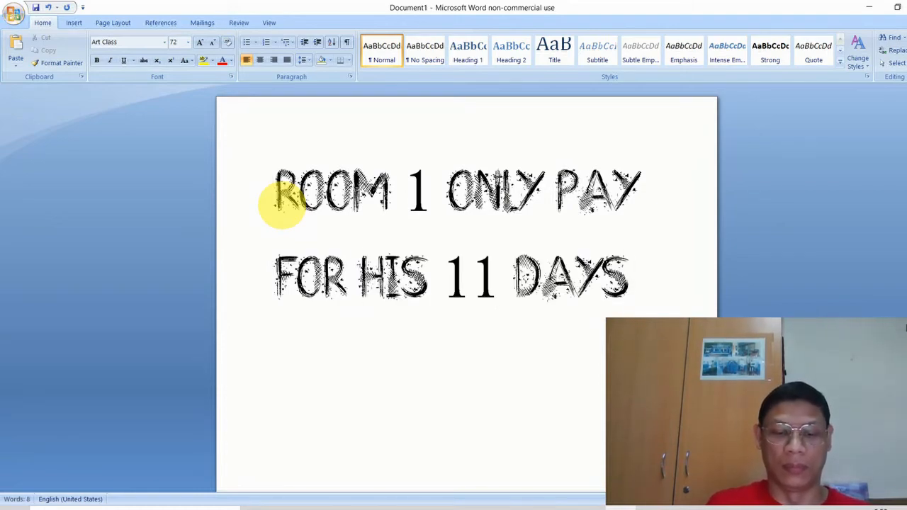
type("STAY")
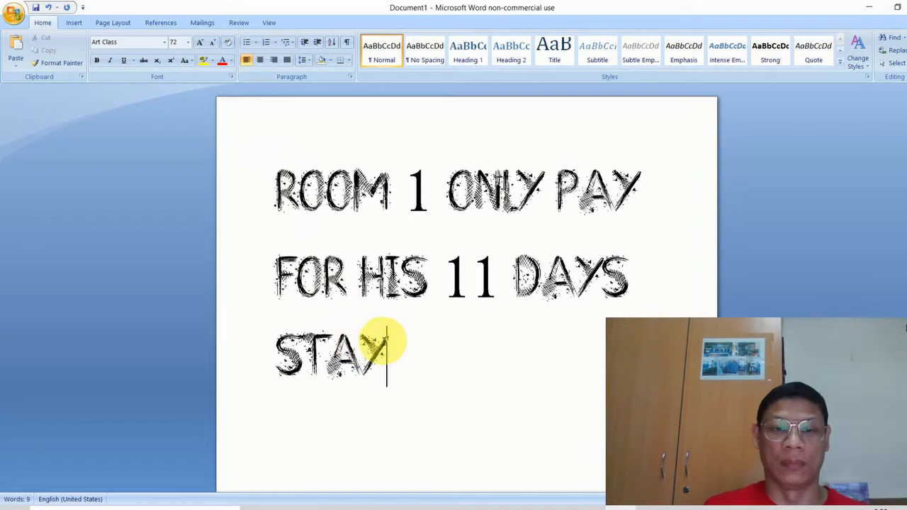
- Replace the whole note with "31 DAYS – 20 DAYS IS 11 DAYS"
left_click_drag(383, 349, 299, 205)
type("31 DAYS")
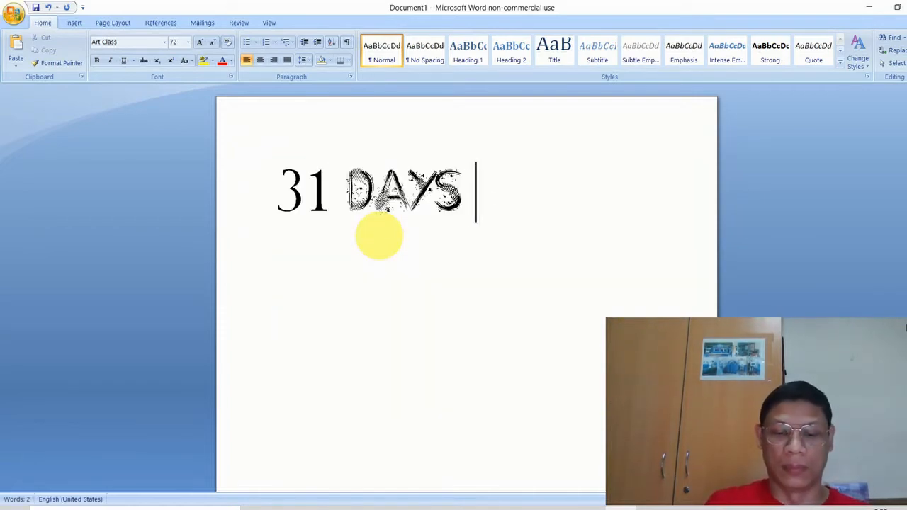
type(" - 20 DAYS")
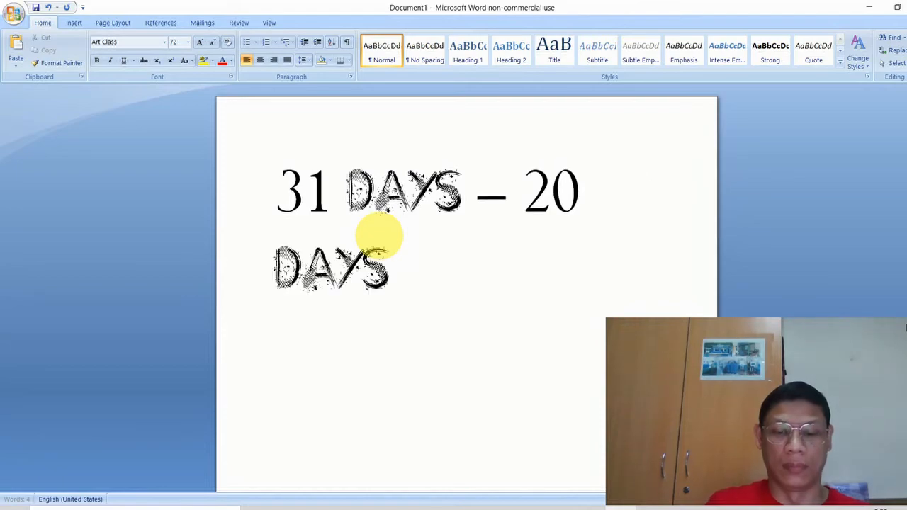
type(" IS 11")
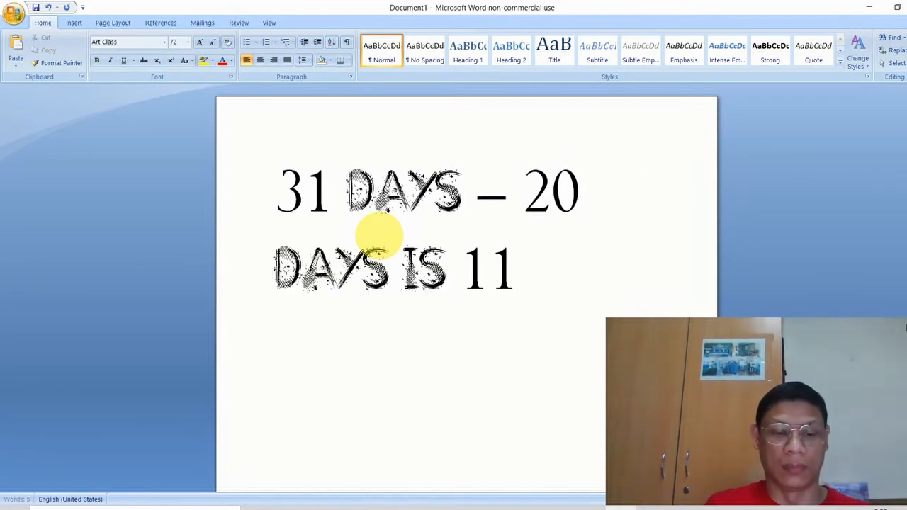
type(" DAYS")
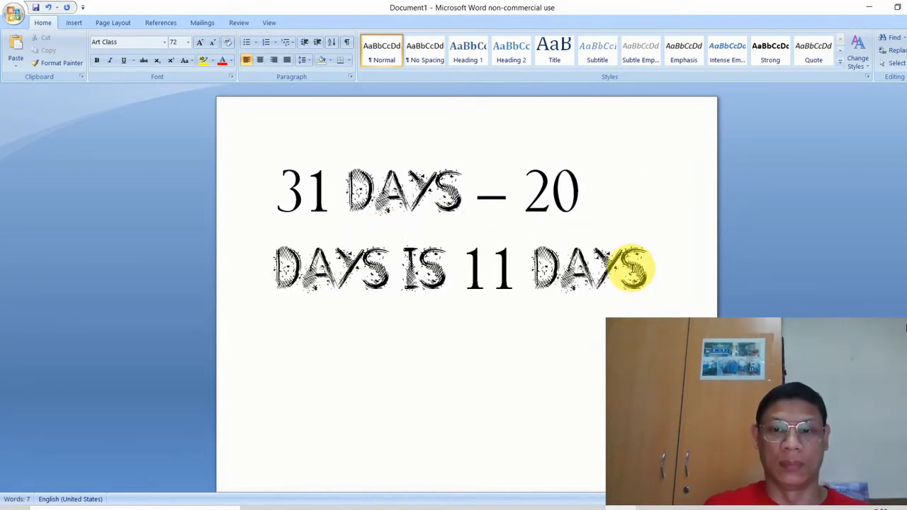
- Replace the whole note with "THEREFORE 11 DAYS STAY"
left_click_drag(633, 268, 330, 192)
type("THERE")
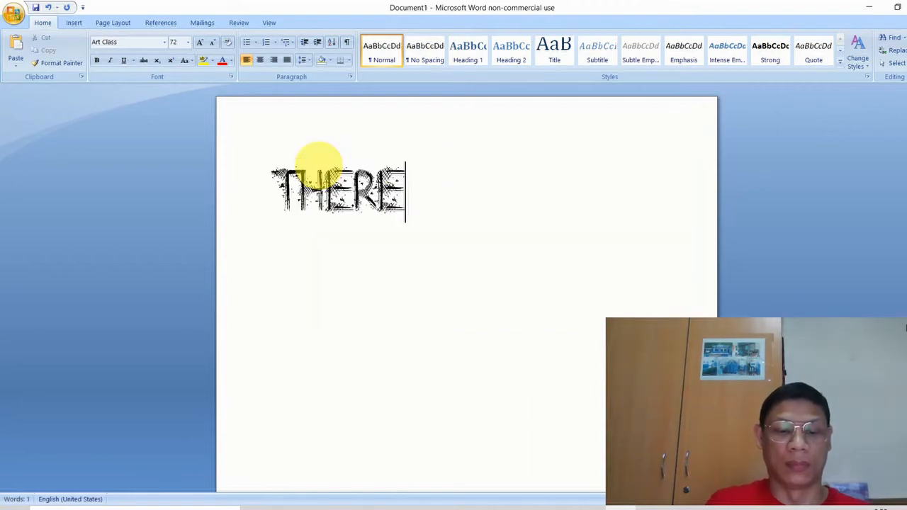
type("FORE 11")
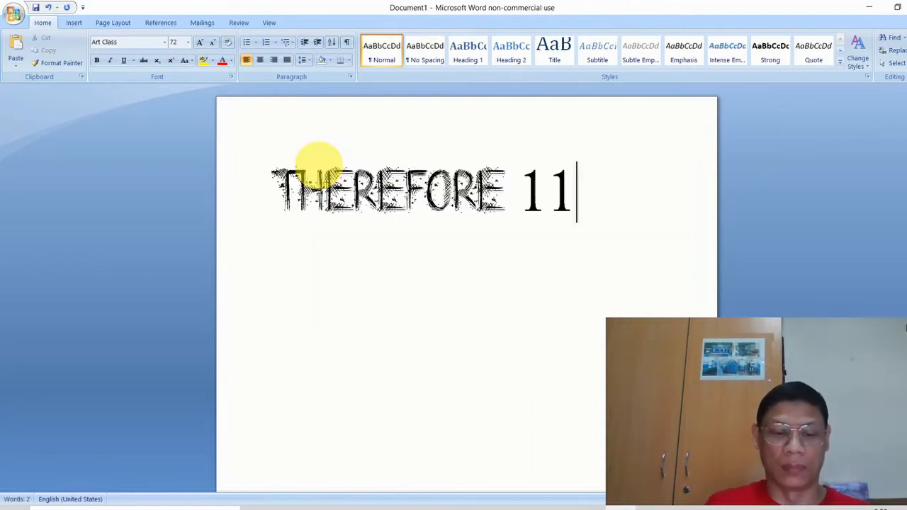
type(" DAYS STAY")
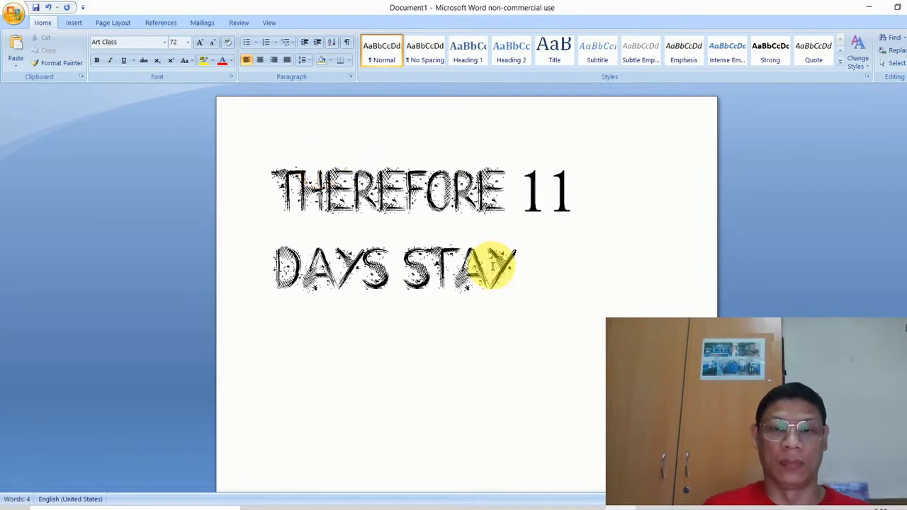
- Replace the note with "IS EQUAL TO" and select ROOM 1's sumtotal share in cell F13 of the Excel sheet
left_click_drag(516, 270, 275, 186)
type("S EQUA")
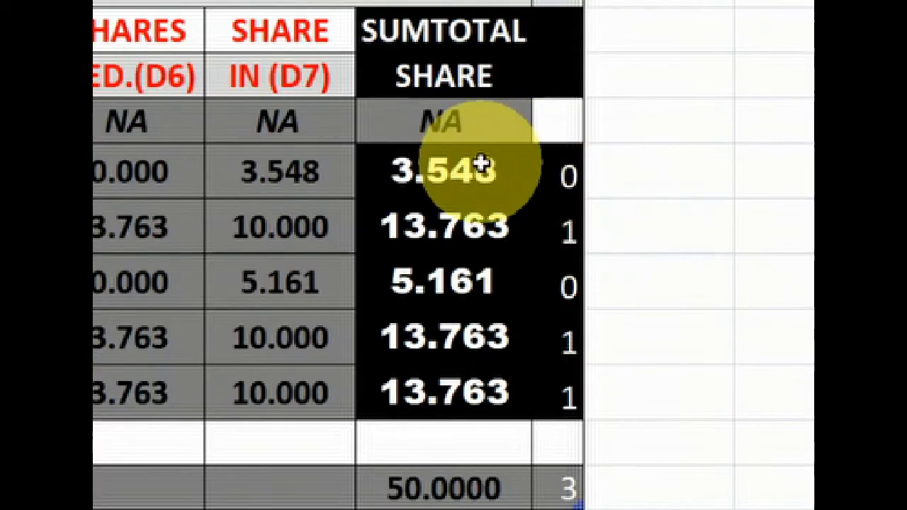
left_click(473, 176)
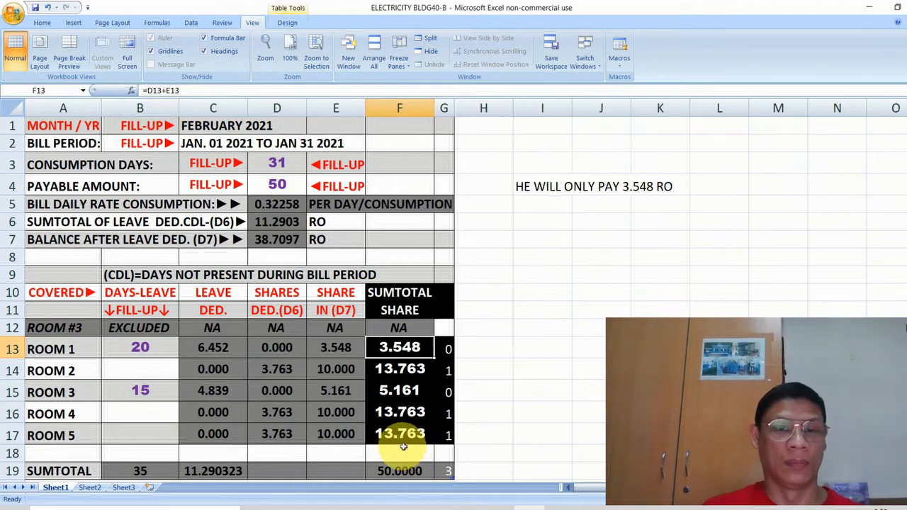
- Enter 10 leave days for ROOM 2 in cell B14 and select ROOM 4's sumtotal share in F16
left_click(139, 370)
type("10")
left_click(238, 430)
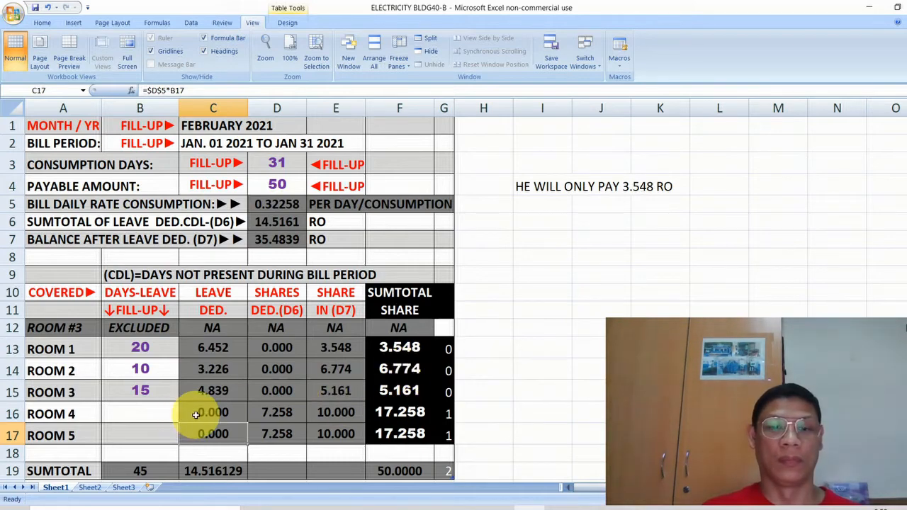
left_click(404, 413)
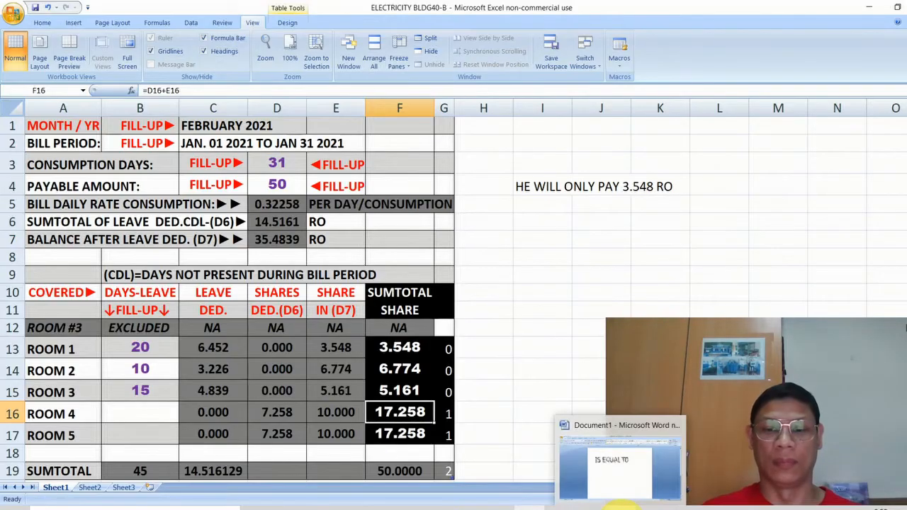
- Switch to the Word document and replace the note with "17.258 RO BECAUSE THEY PAY FOR 31 DAY"
left_click(620, 507)
left_click_drag(277, 188, 598, 201)
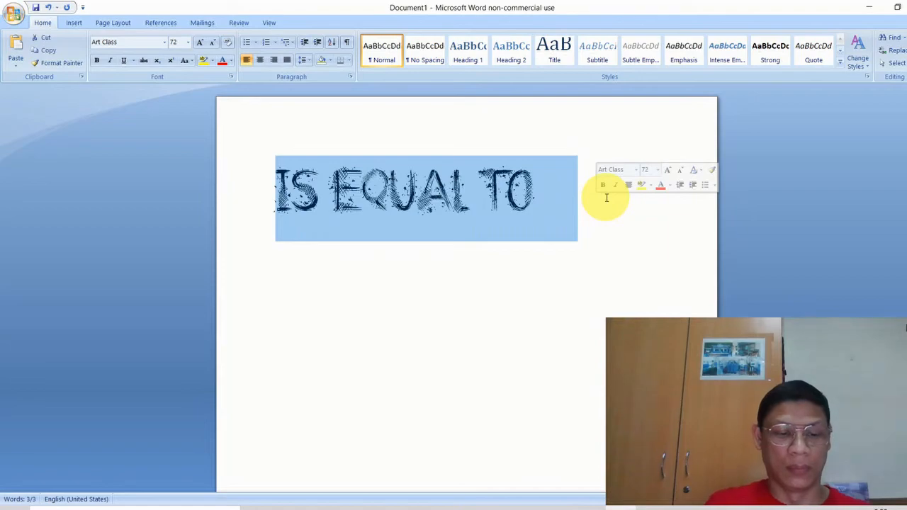
type("17.258 R")
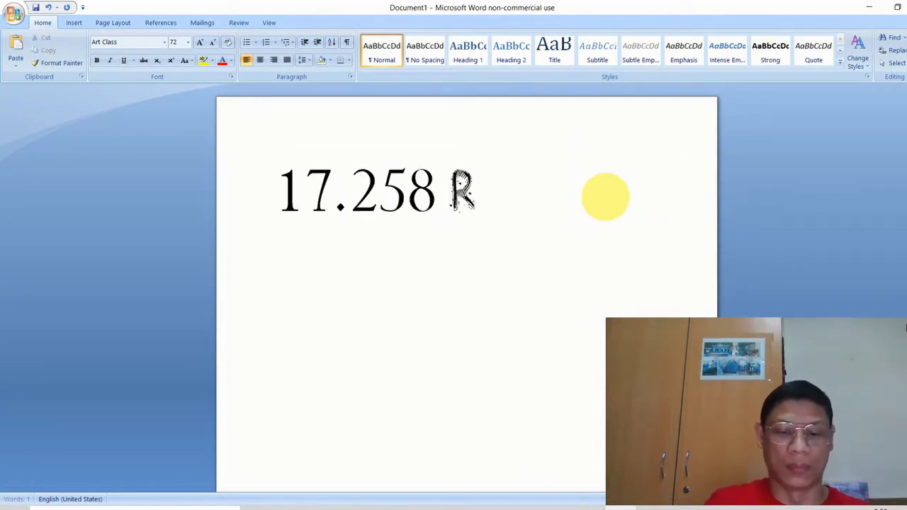
type("O BECAUSE")
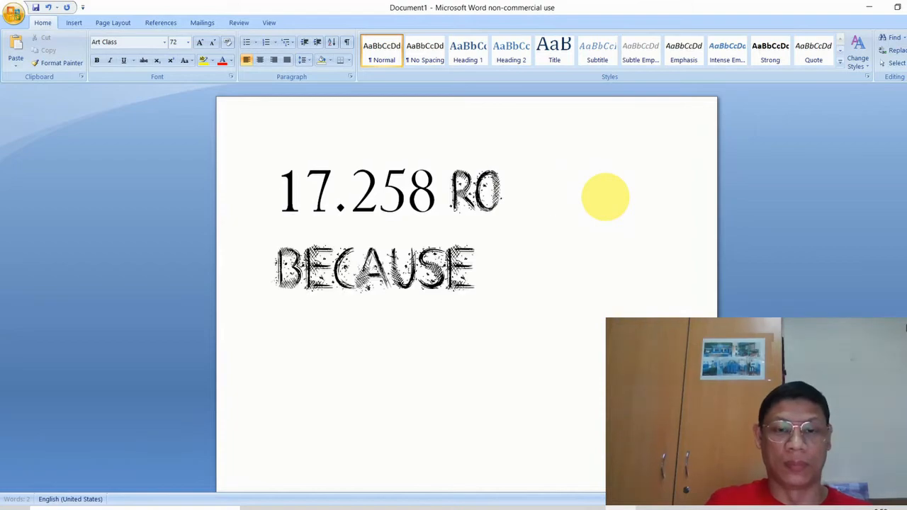
type(" THEY PAY")
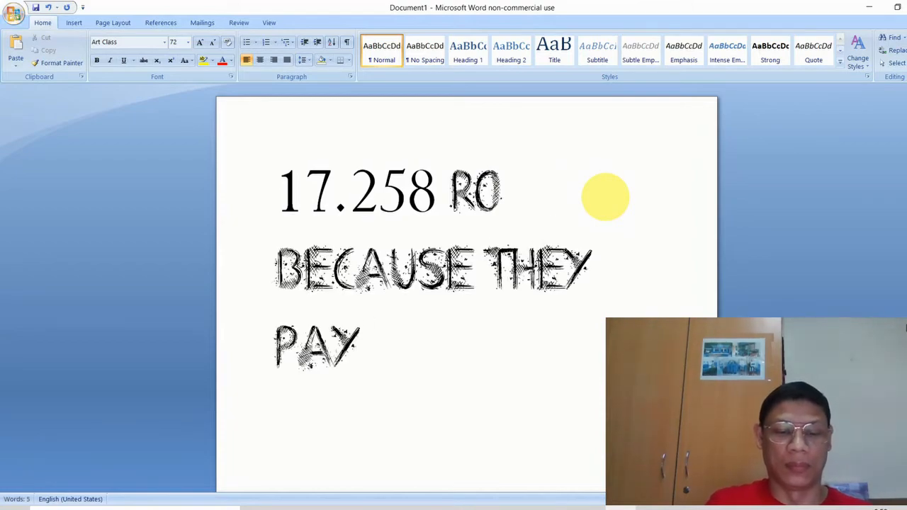
type(" FOR 31 DAY")
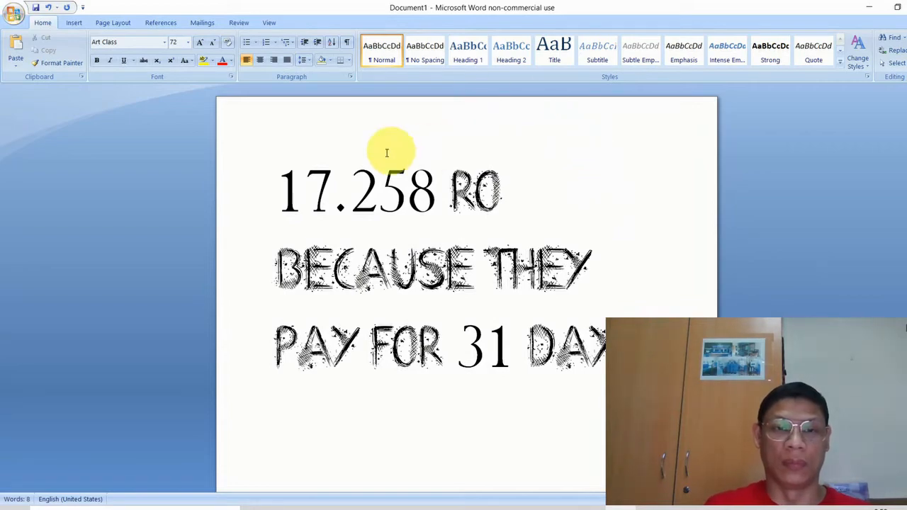
- Clear the note and write "THEY ARE THE ONE LEFT IN THE BUILDING USING ELECTRICITY" in its place
left_click_drag(278, 192, 567, 324)
key("BackSpace")
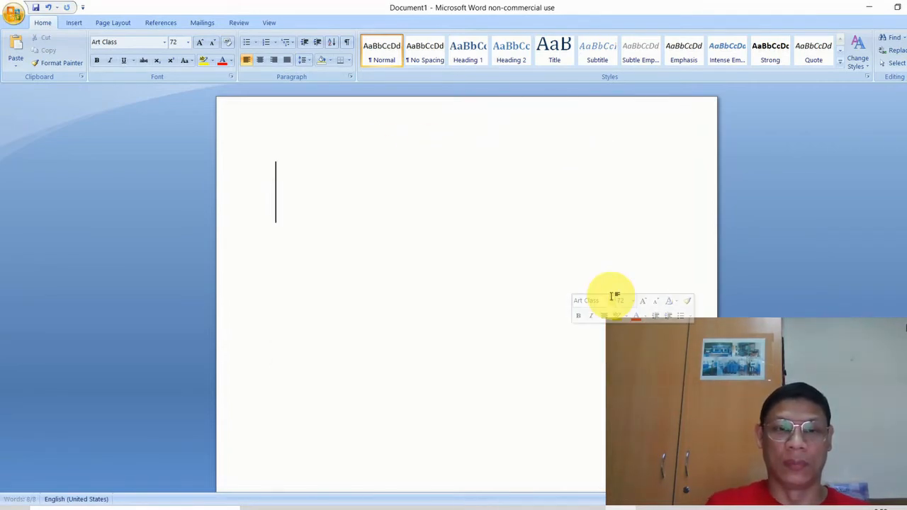
type("THEY ARE T")
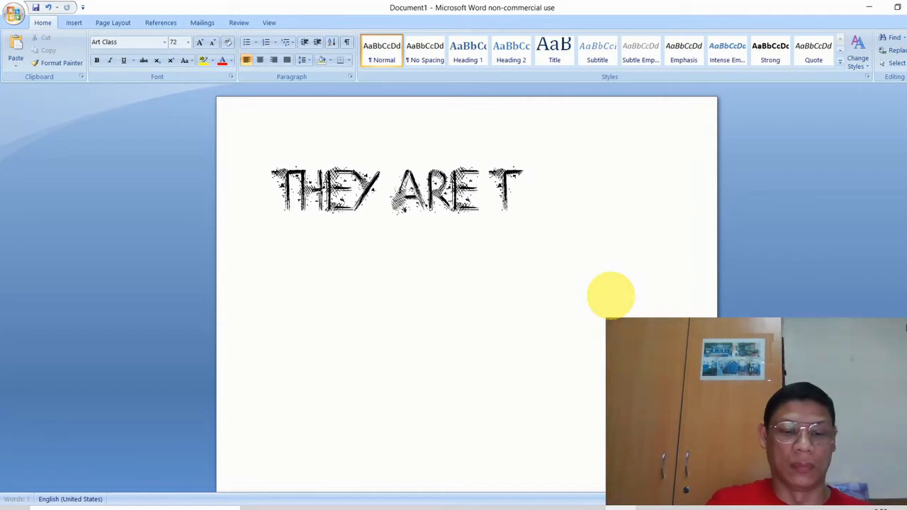
type("HE ONE LEF")
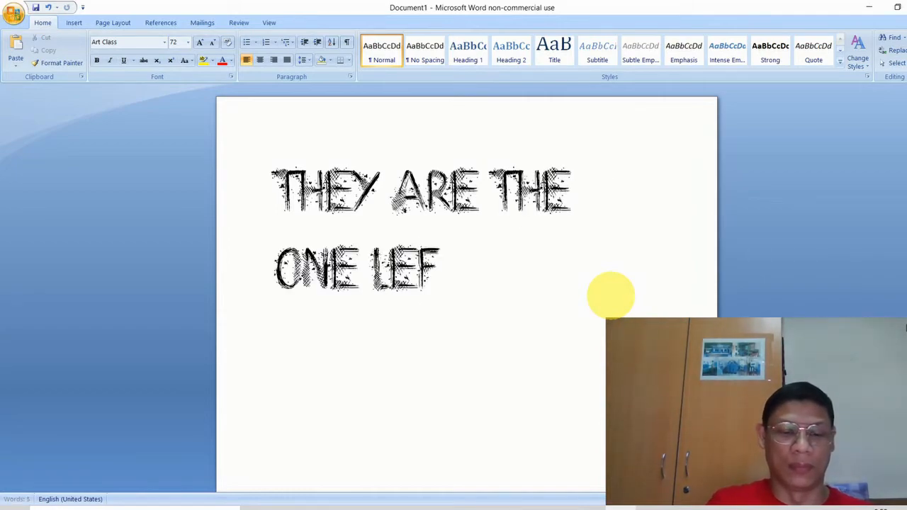
type("T IN T")
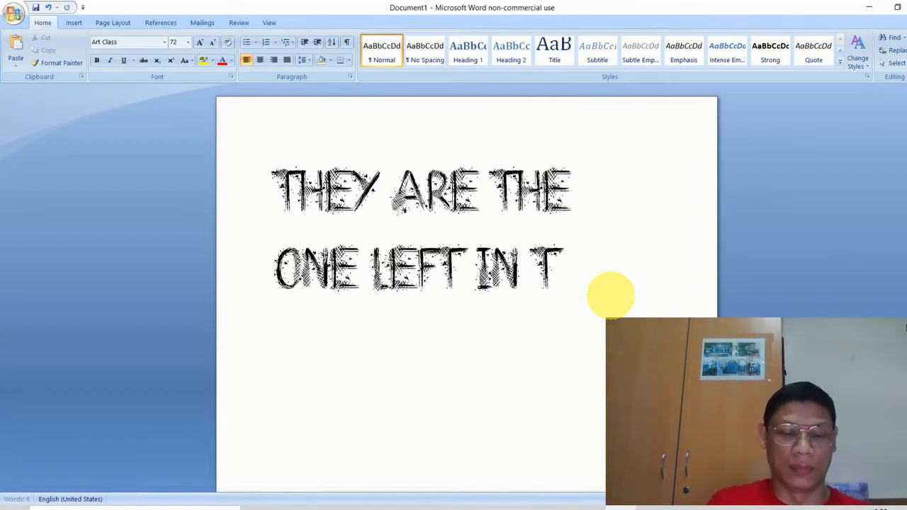
type("HE BUILDING")
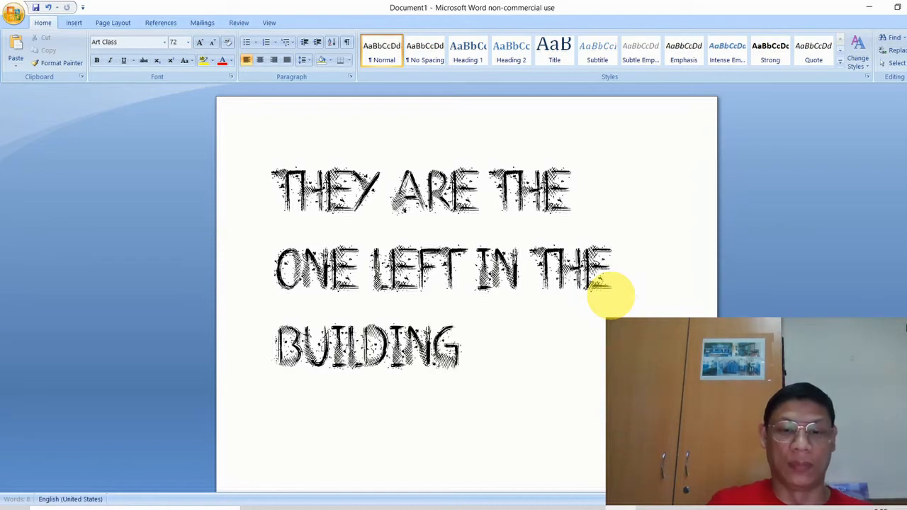
type(" USING")
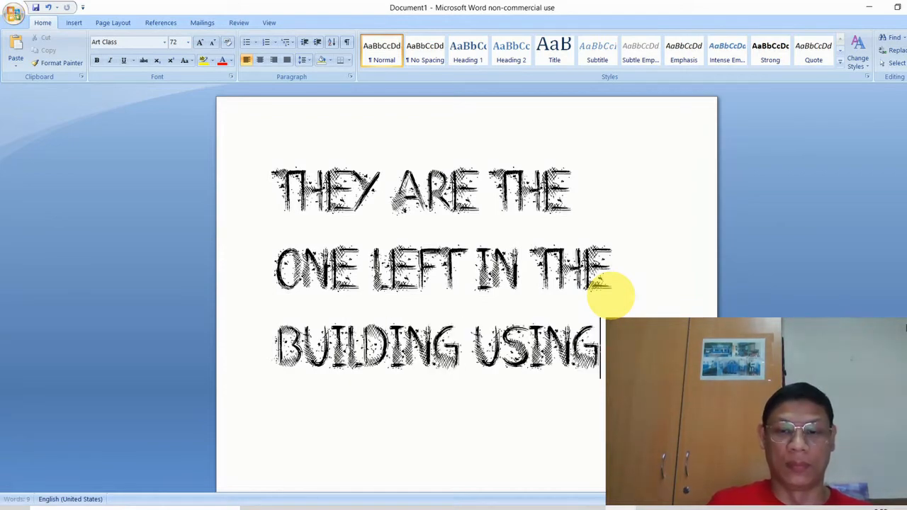
type(" ELECTRICITY")
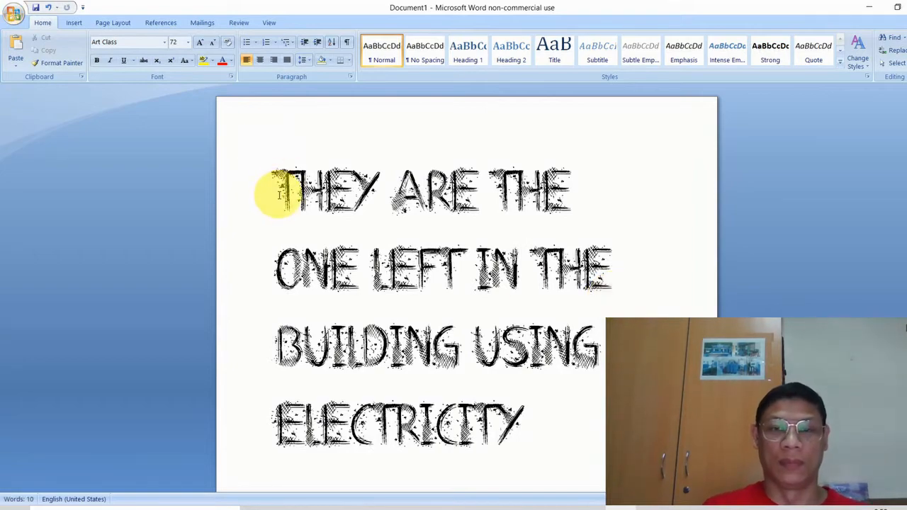
- Switch to the Excel sheet and clear the remark about the 3.548 RO payment from row 4 beside the bill table
mouse_move(617, 502)
left_click(603, 467)
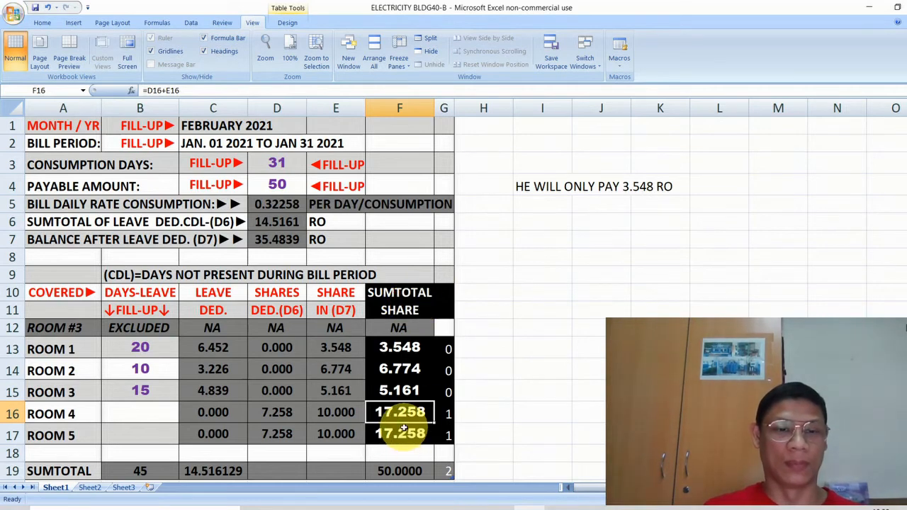
left_click(524, 187)
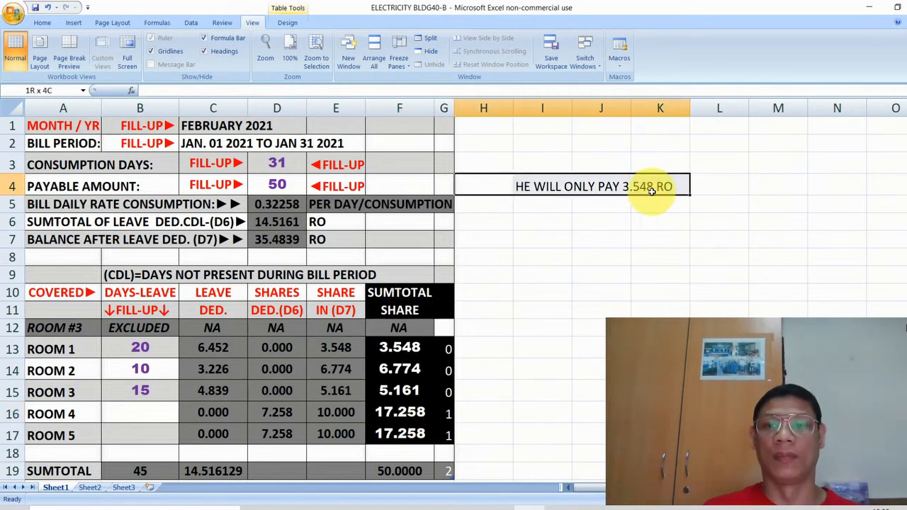
right_click(646, 191)
left_click(686, 280)
left_click(537, 203)
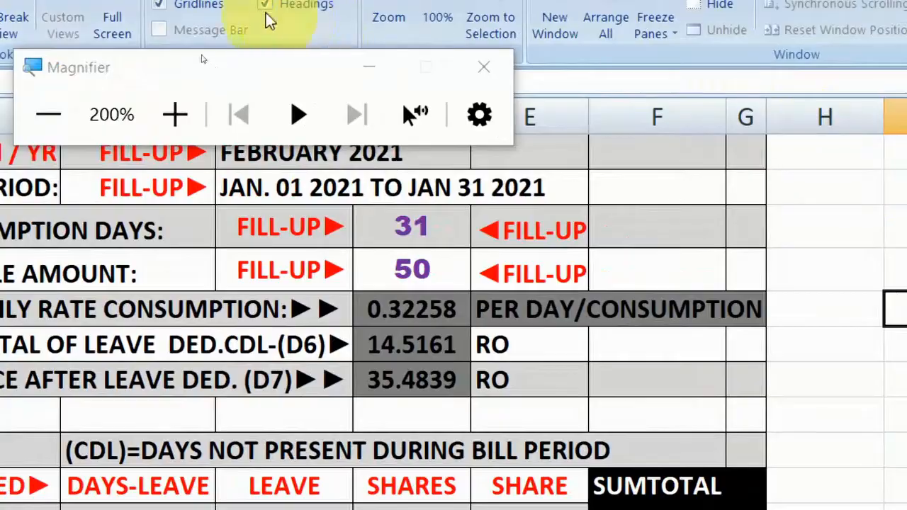
- Close the open Magnifier, then magnify the bill table again and examine the payable amount in cell D4
left_click(484, 67)
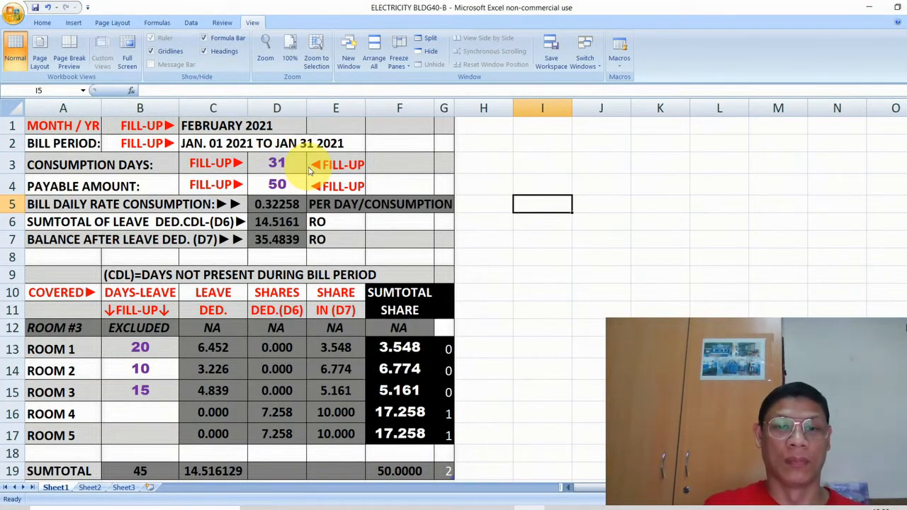
key("super+plus")
left_click(292, 182)
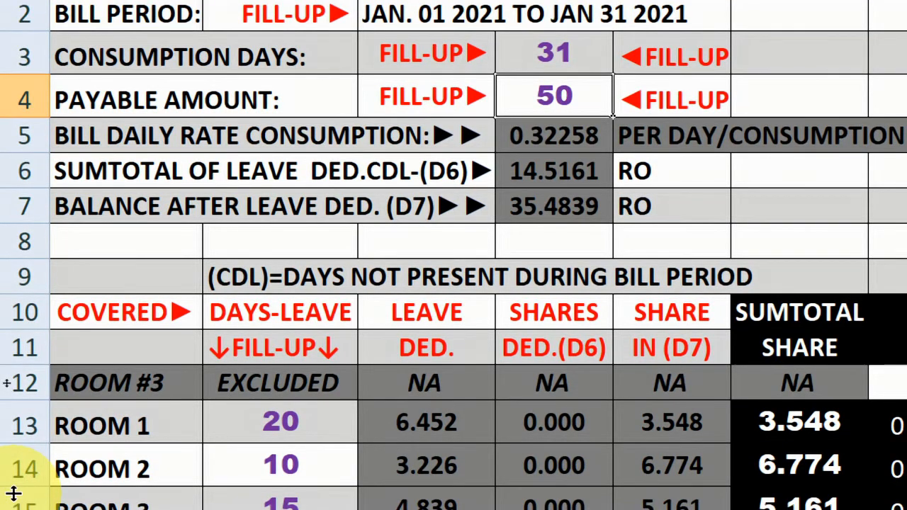
- Return the magnification to 100%, switch to the Word document and replace the note with "THANKS"
key("super+minus")
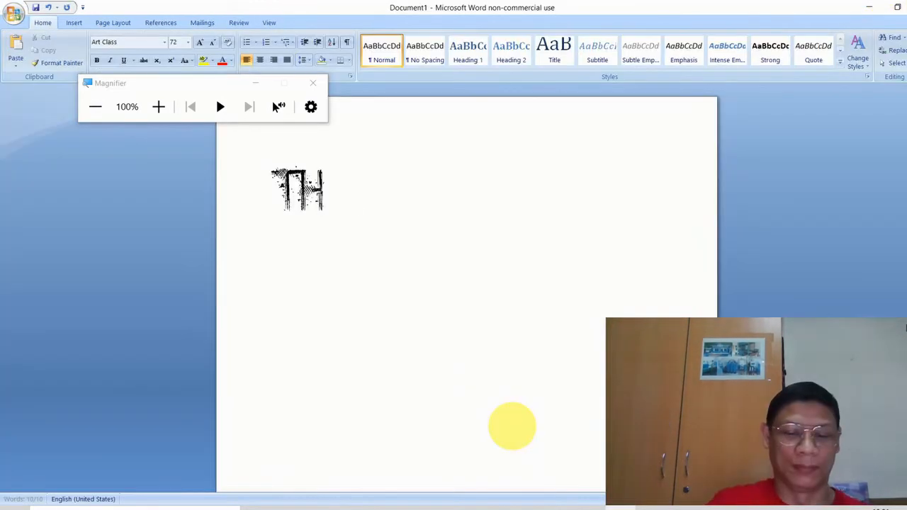
type("ANKS")
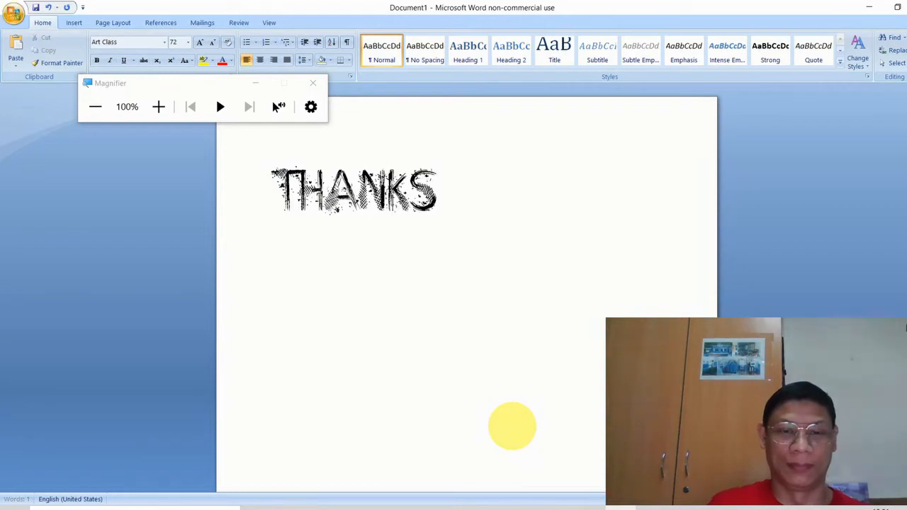
- Complete the note as "THANKS FOR WATCHING", and replace it with "PLEASE SUBSCRIBE !!!"
type(" FOR WAT")
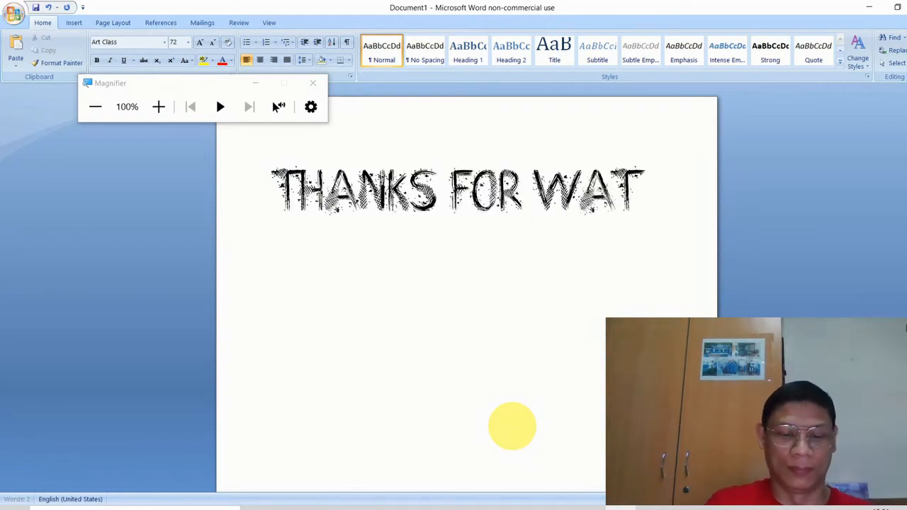
type("CHING")
left_click_drag(496, 263, 304, 182)
type("PLEAS")
key("BackSpace")
type("AS")
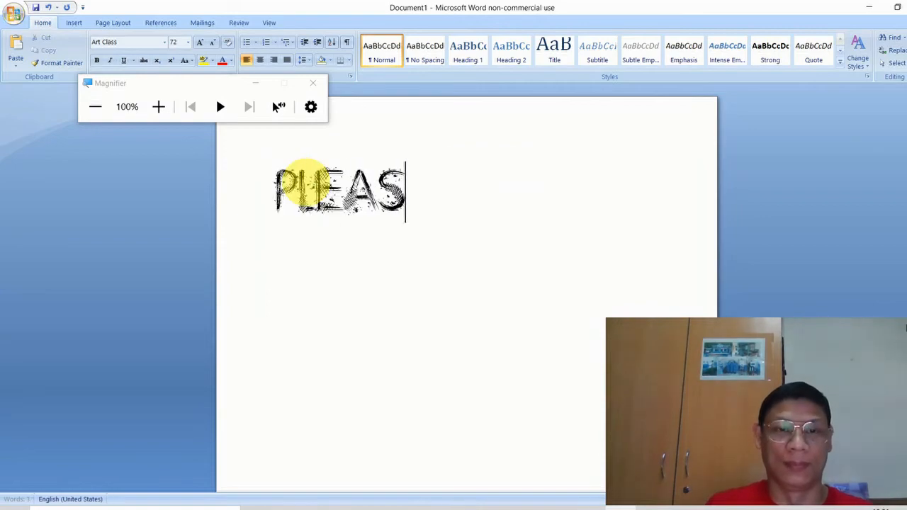
type("E SUBSCRIBE !!!")
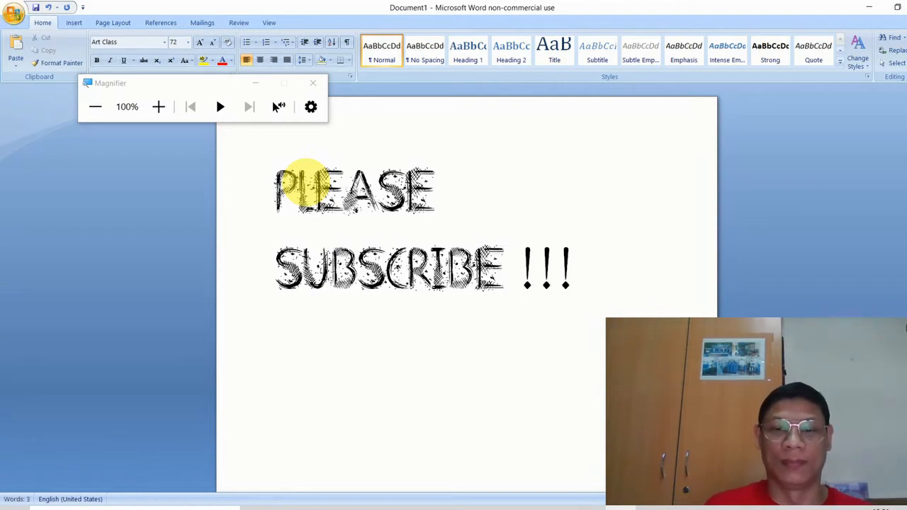
- Replace the note with the presenter's channel name ending in "CHANNEL", followed by three heart symbols
left_click_drag(574, 263, 293, 163)
type("MARS CIRES ")
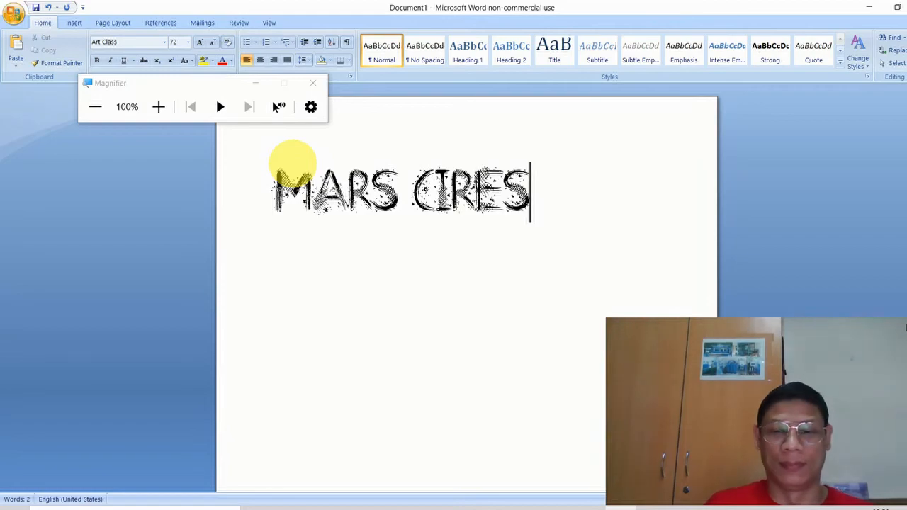
type("CHANNEL")
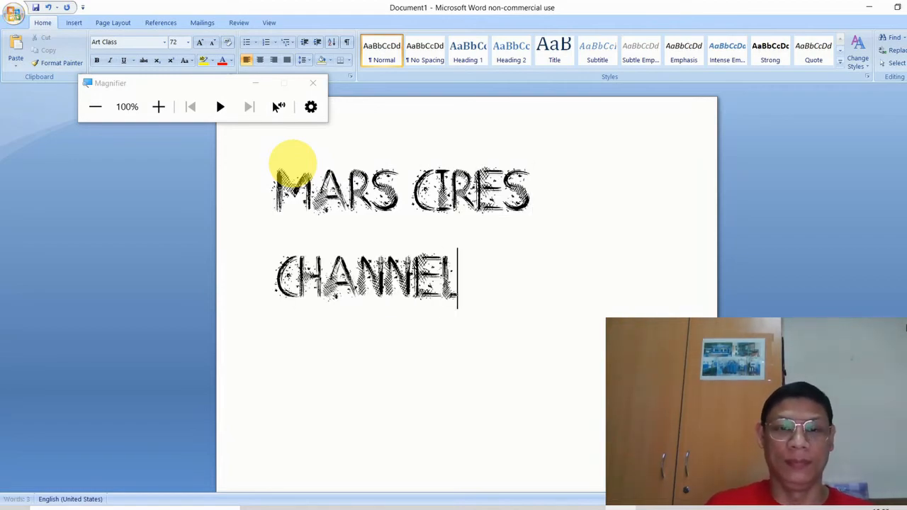
key("alt+3")
key("alt+3")
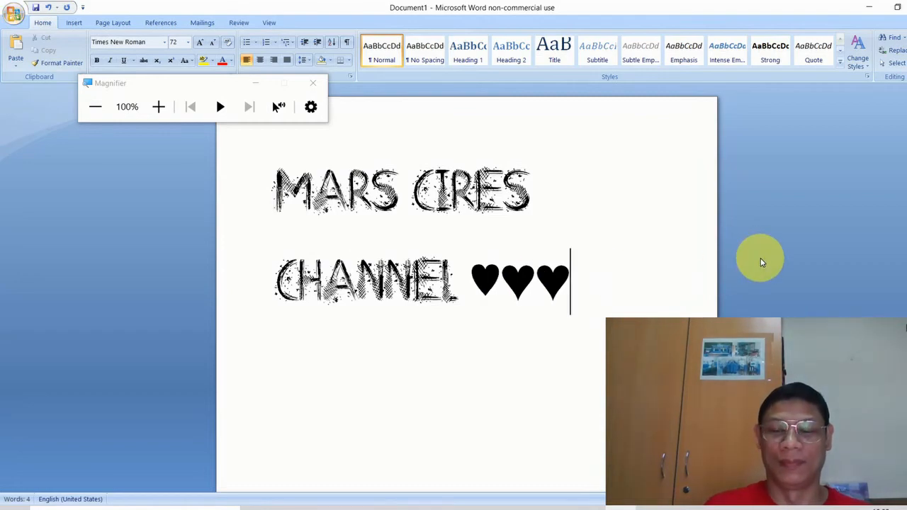
- Replace the three hearts after "CHANNEL" with three smiley face symbols
key("BackSpace")
key("BackSpace")
key("BackSpace")
key("alt+1")
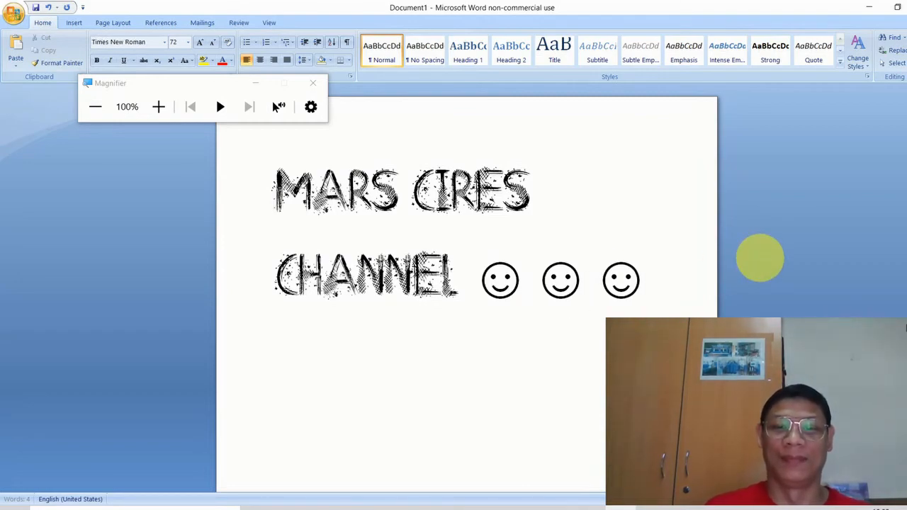
- Replace the whole note with "BYE", its final E repeated onto a second line, and close the Magnifier
left_click_drag(649, 280, 371, 200)
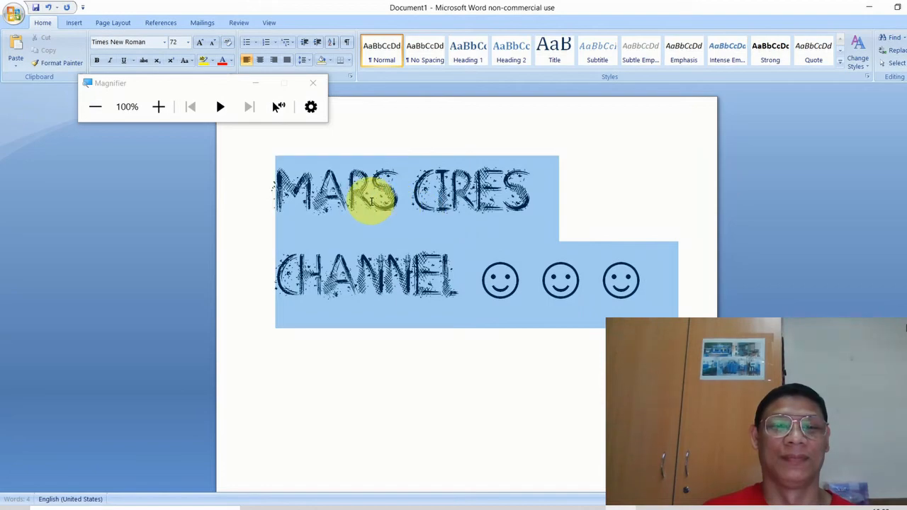
type("BYE")
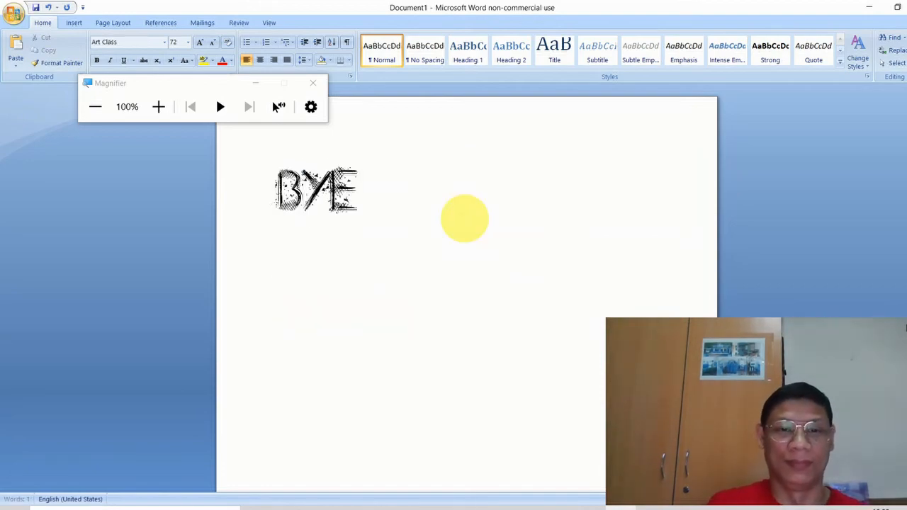
type("EEEEEEEEEEEEEEEE")
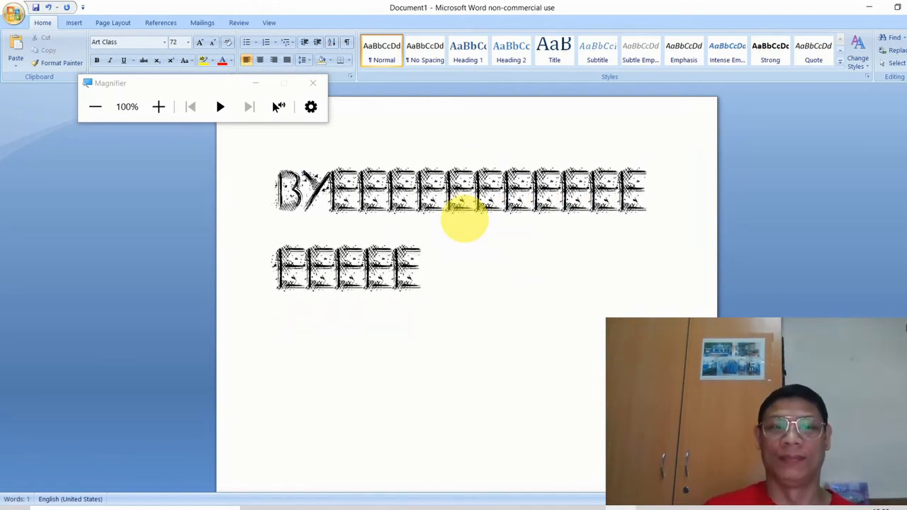
left_click(312, 83)
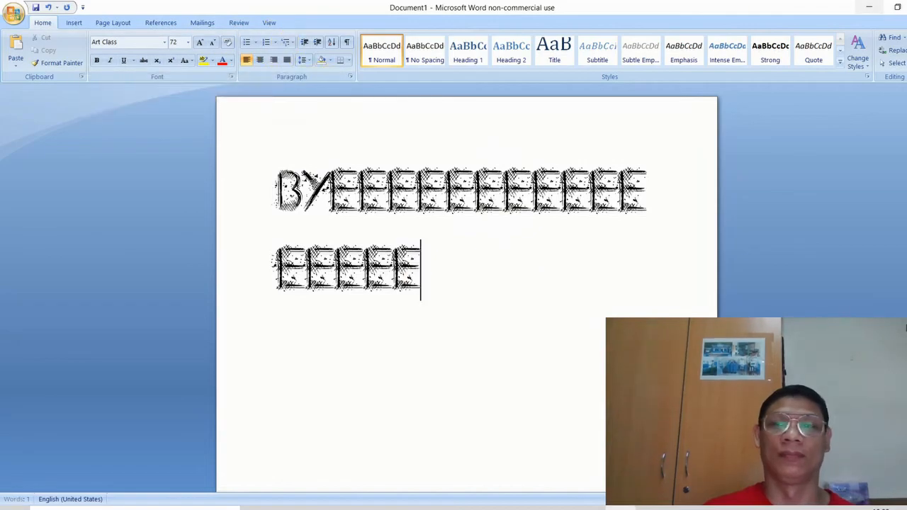